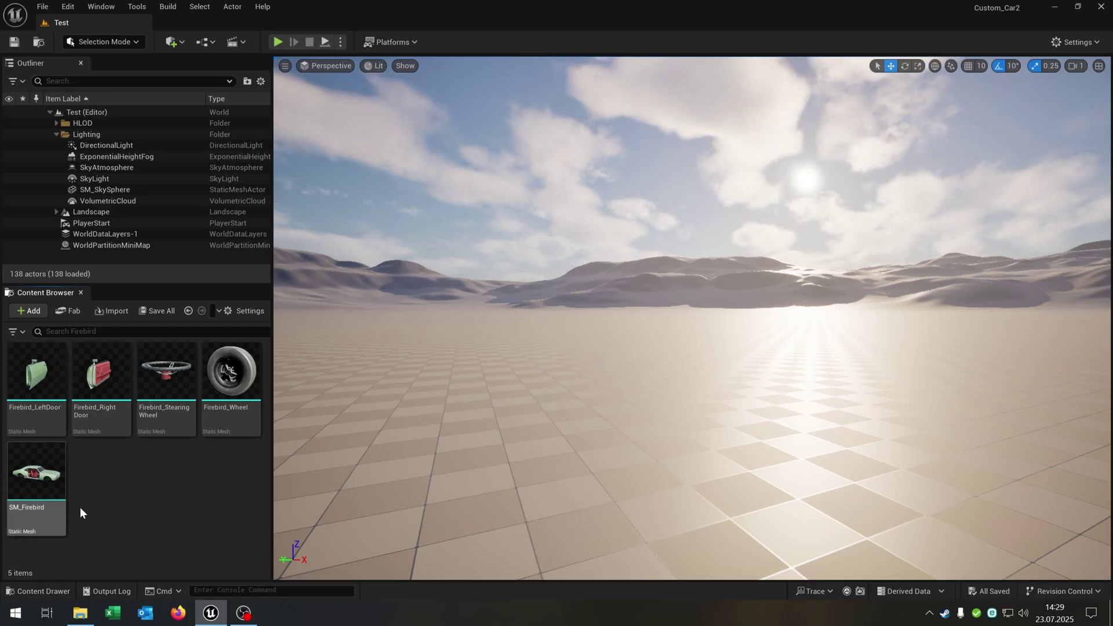
- Inspect SM_Firebird and the Firebird right door, steering wheel and wheel meshes
double_click(52, 477)
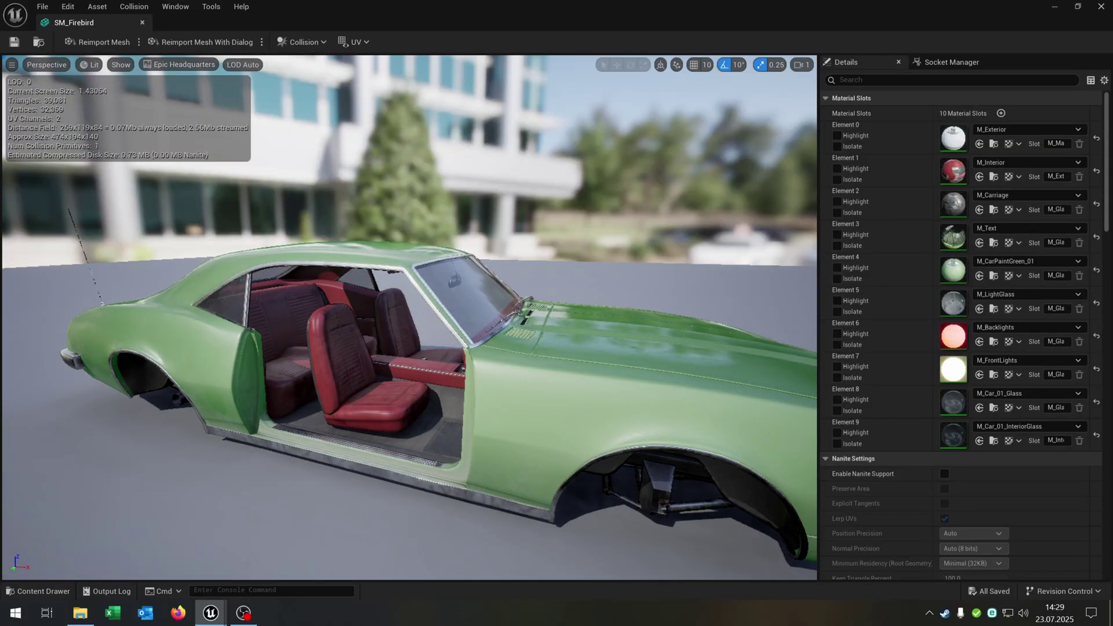
drag(409, 318, 614, 290)
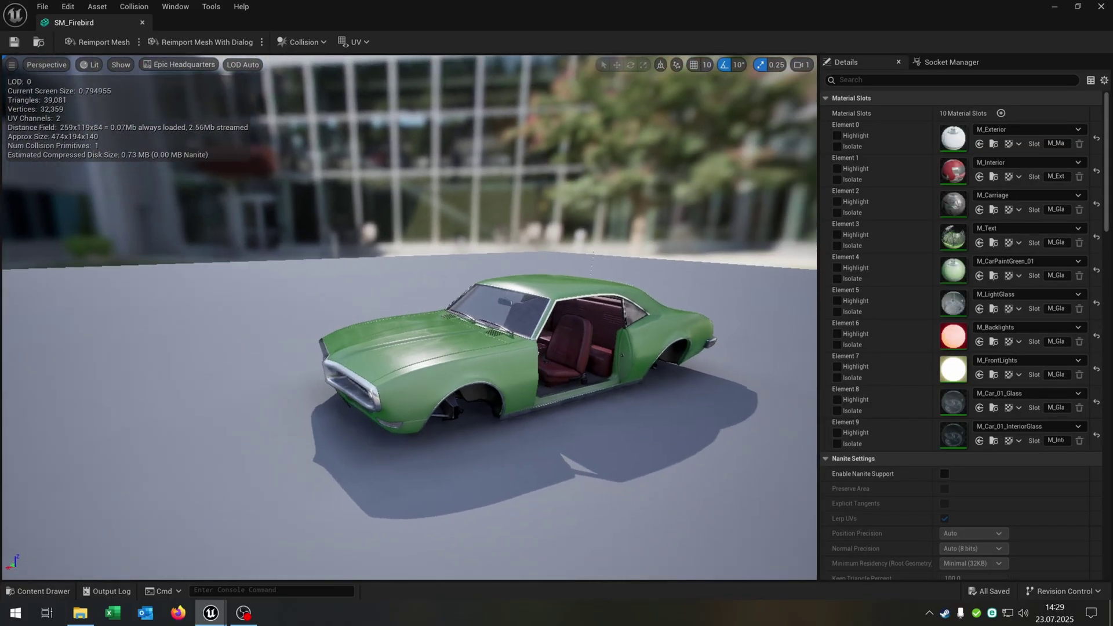
click(143, 22)
click(99, 406)
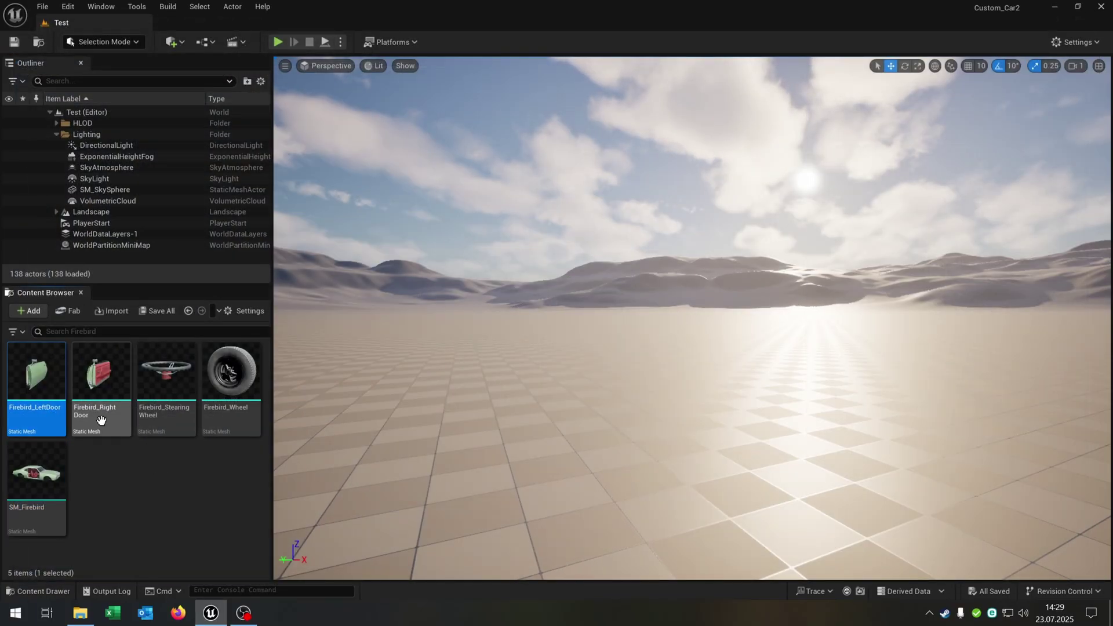
click(173, 425)
click(226, 432)
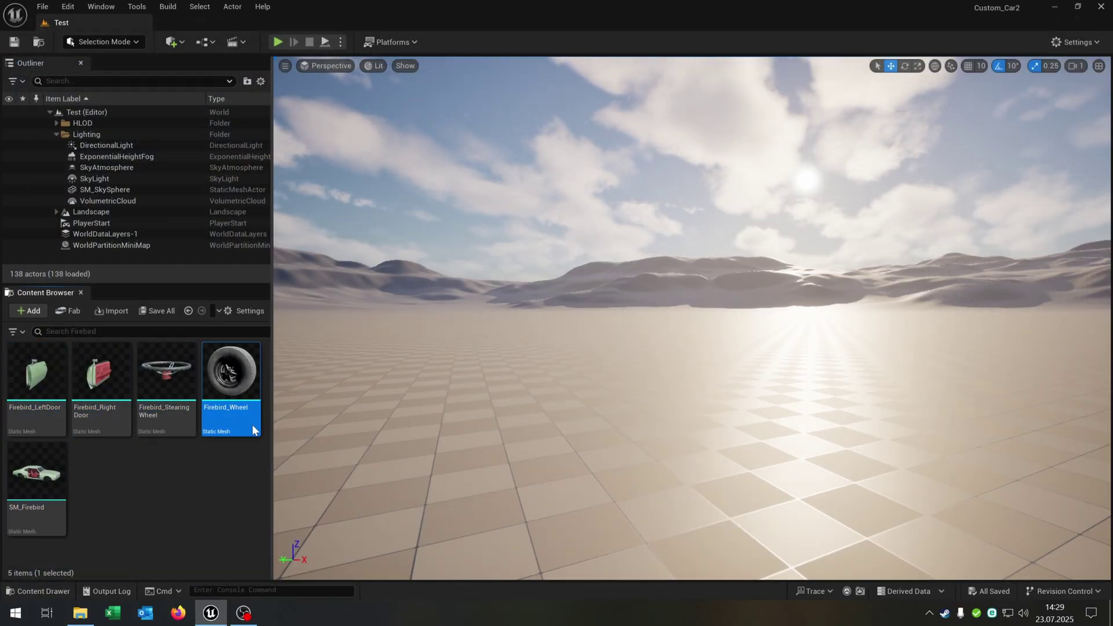
click(204, 491)
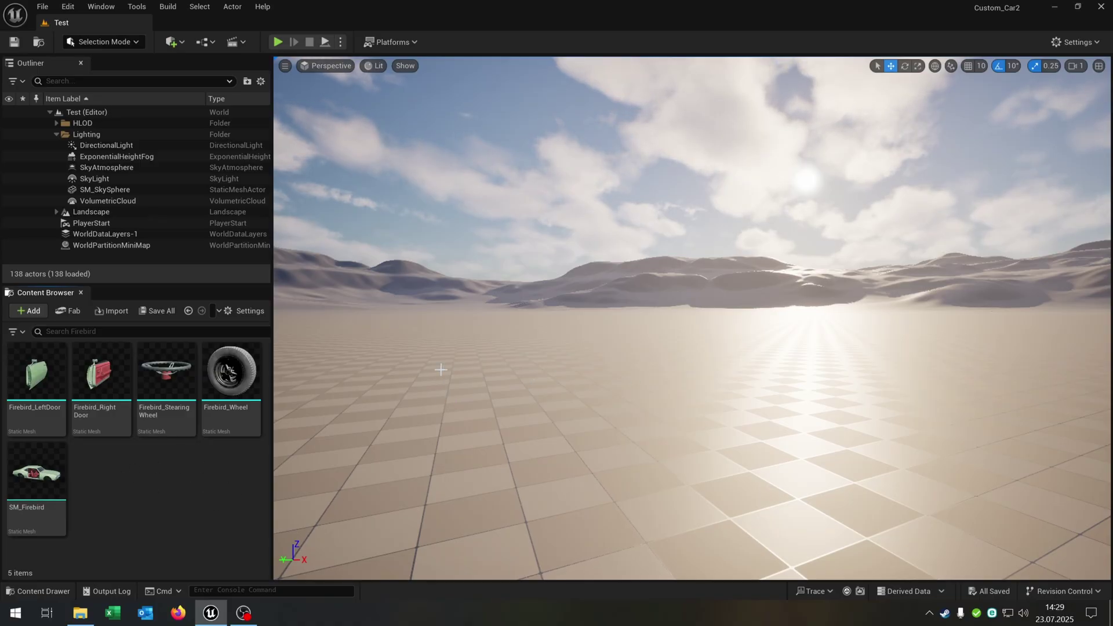
- Convert SM_Firebird to a skeletal mesh, creating SKM_Firebird and SK_Firebird
click(37, 472)
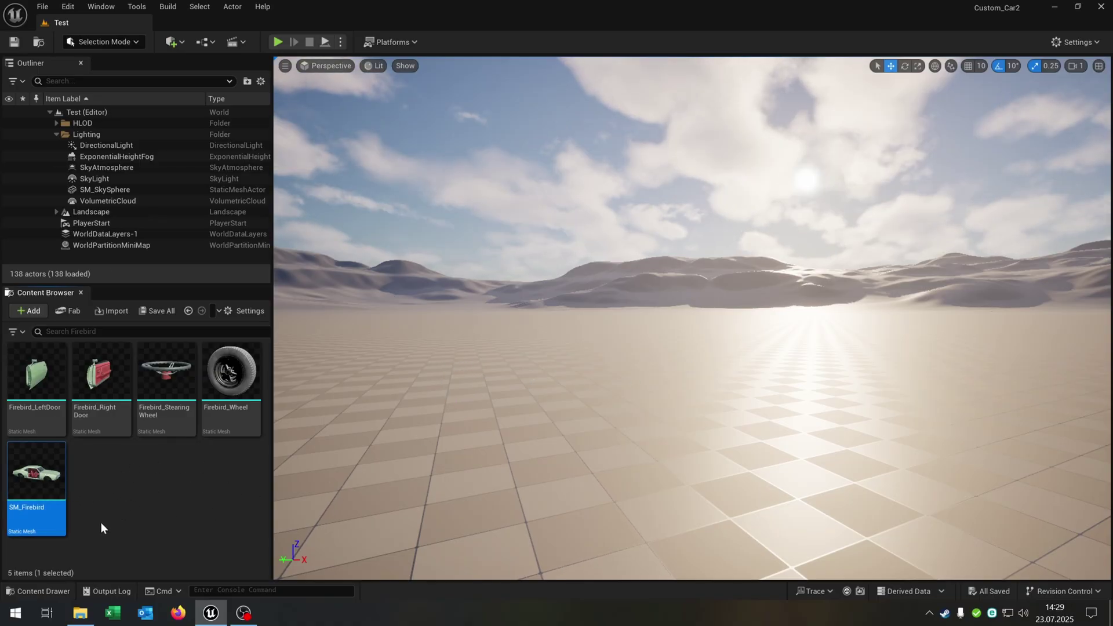
right_click(48, 468)
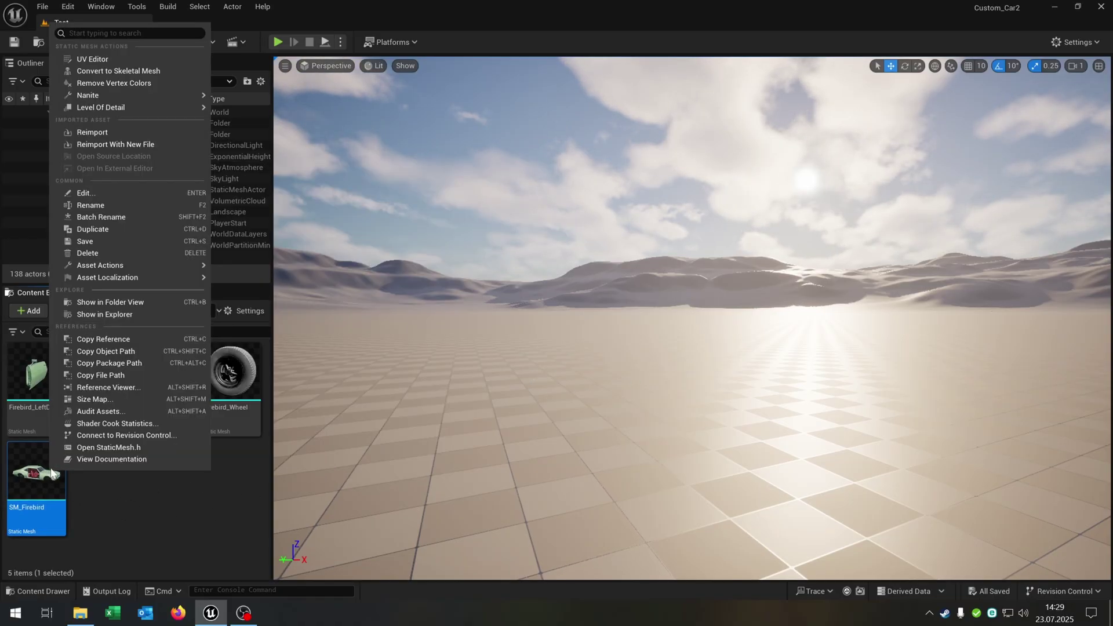
click(168, 71)
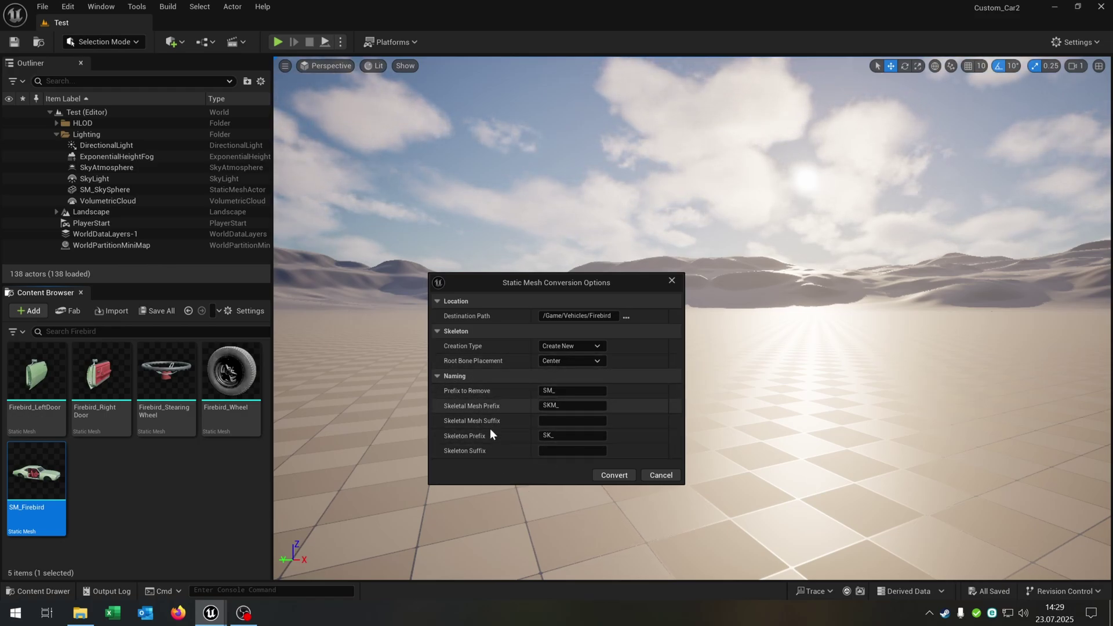
click(615, 475)
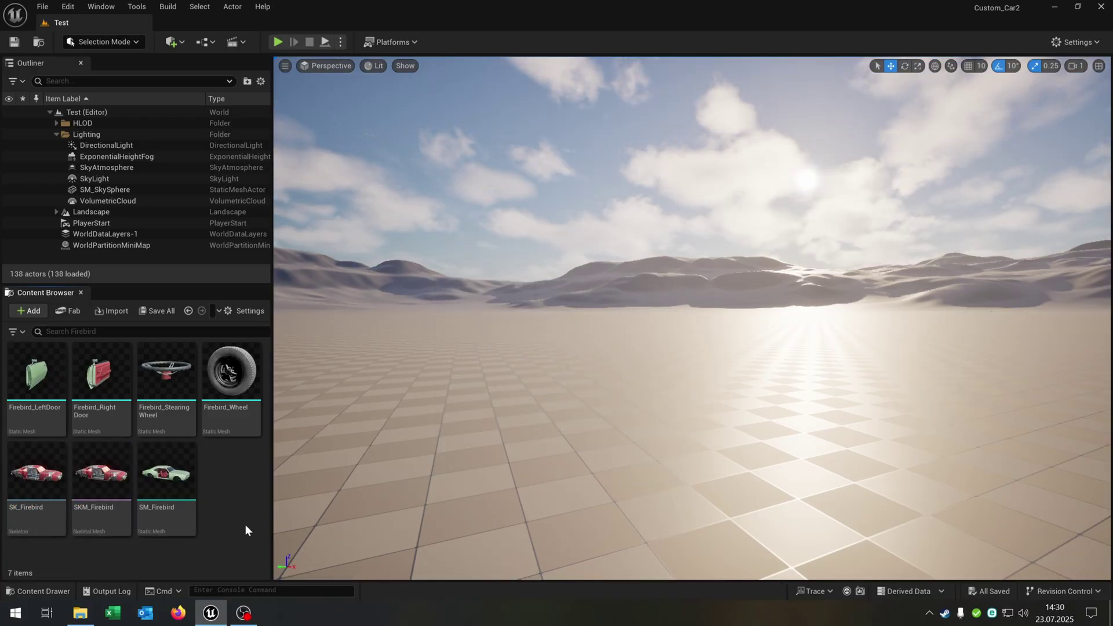
- In SKM_Firebird's skeleton editing, add a new joint under Root at the front wheel
double_click(98, 471)
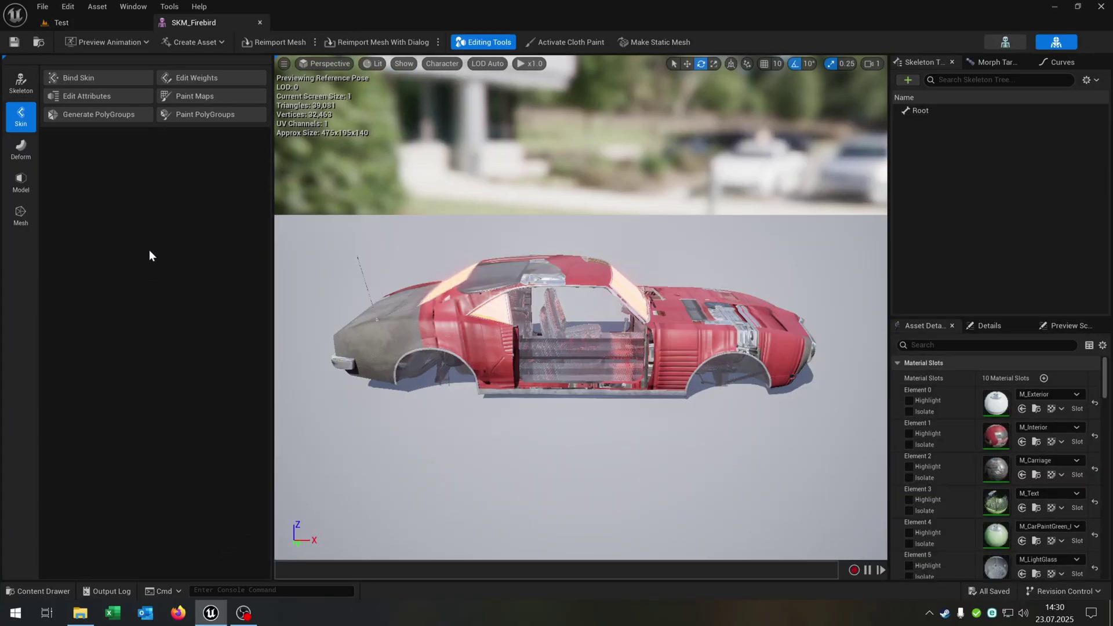
click(22, 89)
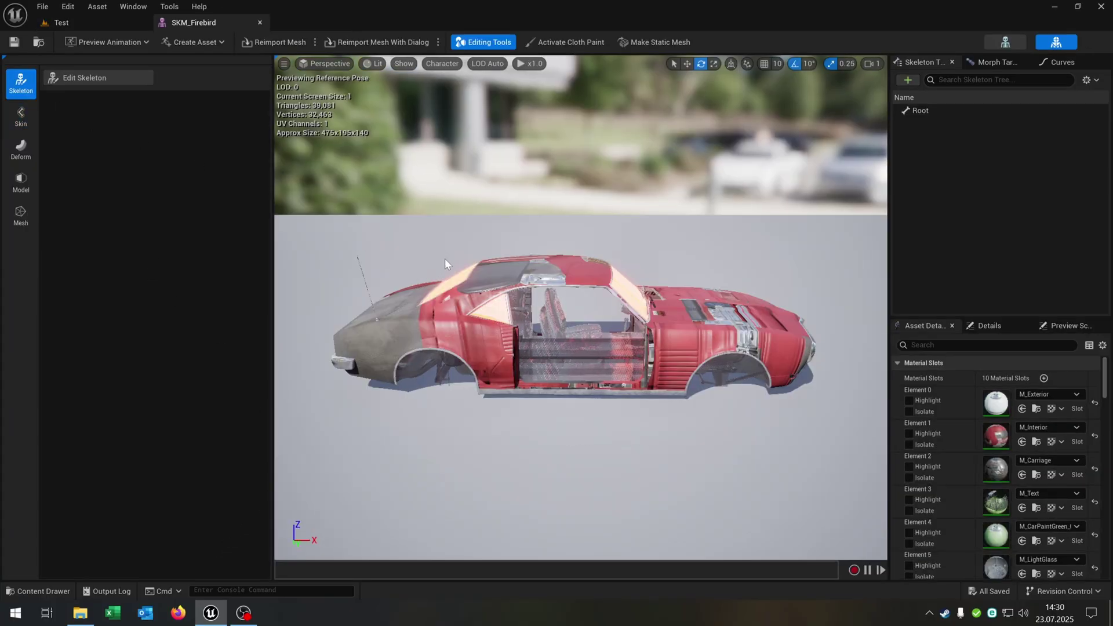
click(938, 112)
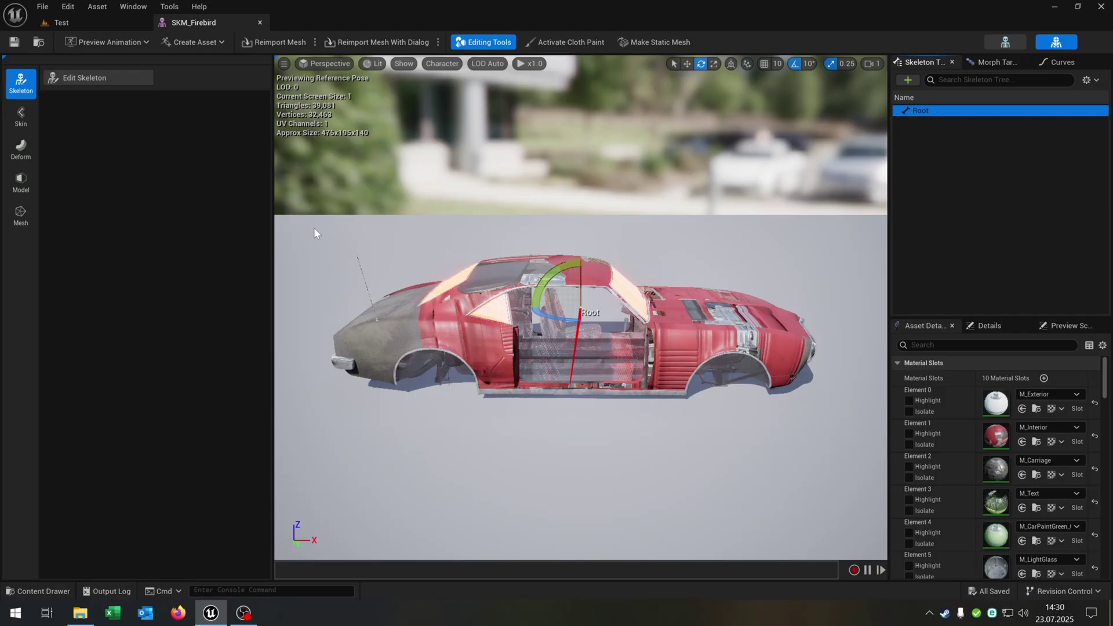
click(99, 78)
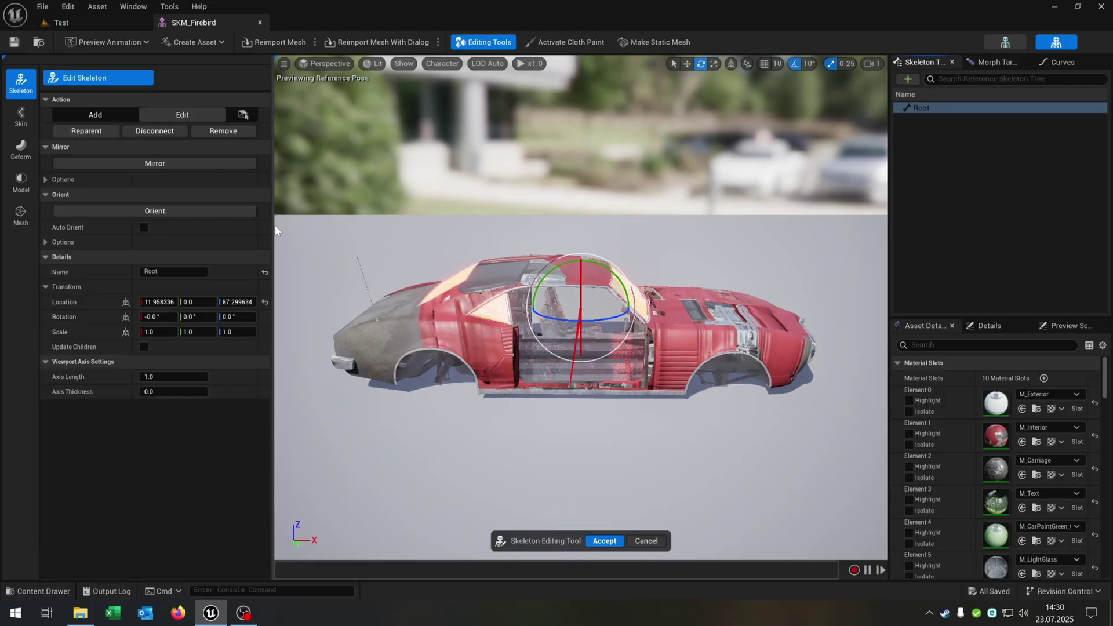
click(106, 116)
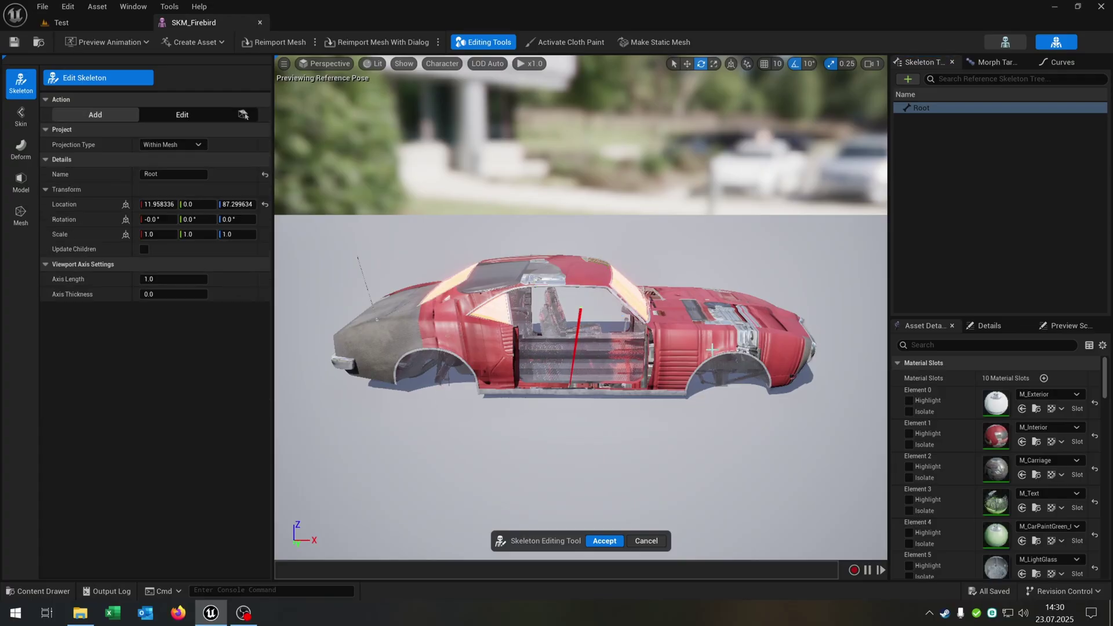
click(931, 110)
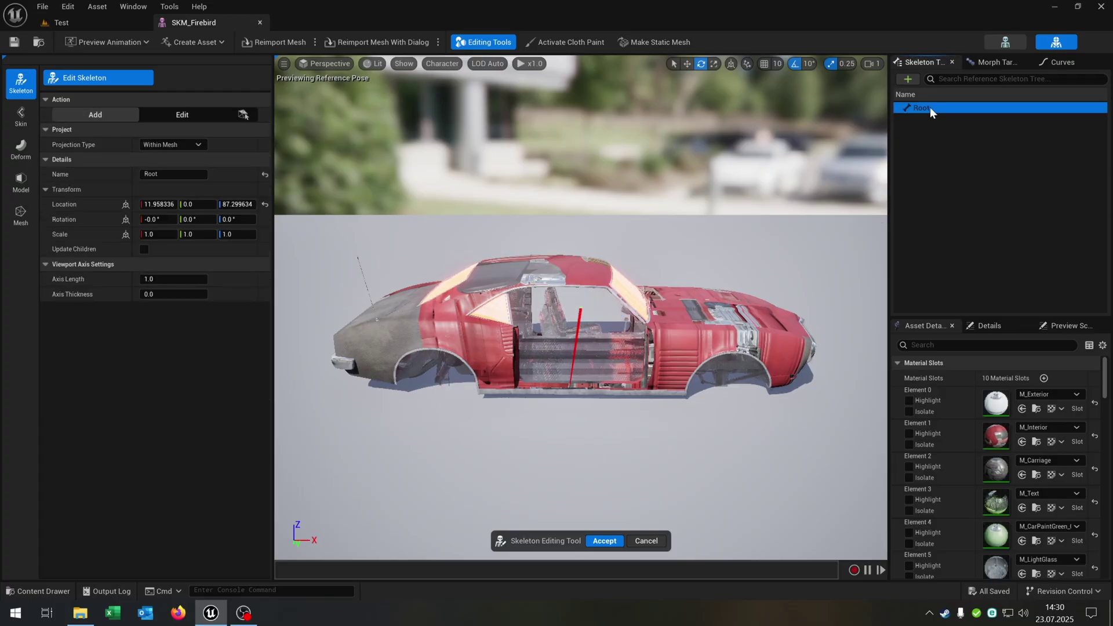
click(733, 354)
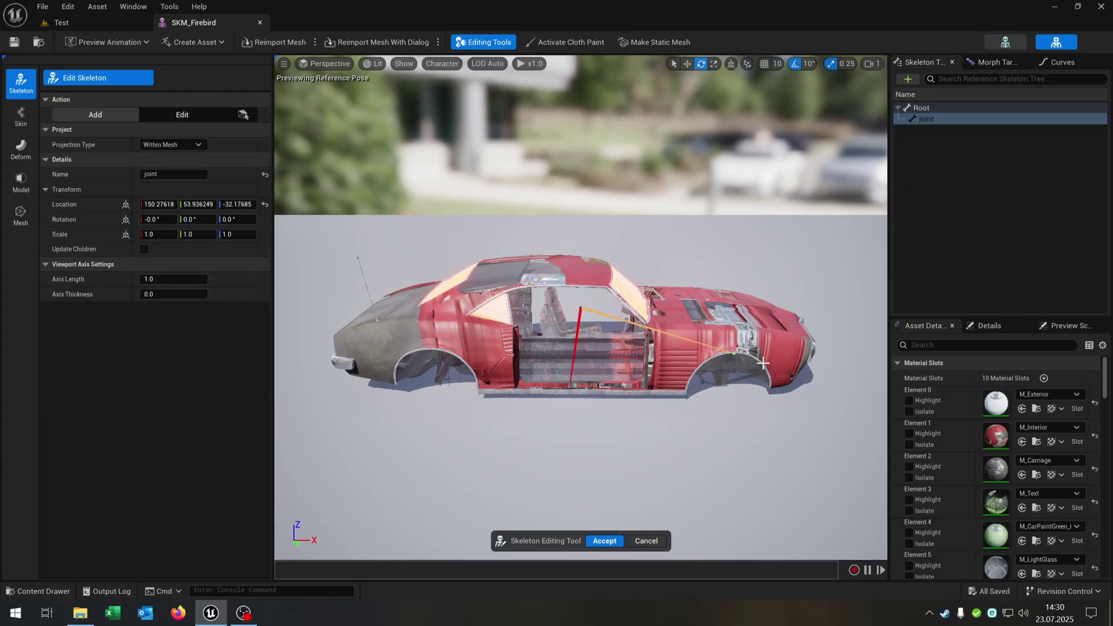
- Duplicate the joint three times to create joint1, joint2 and joint3 under Root
click(933, 121)
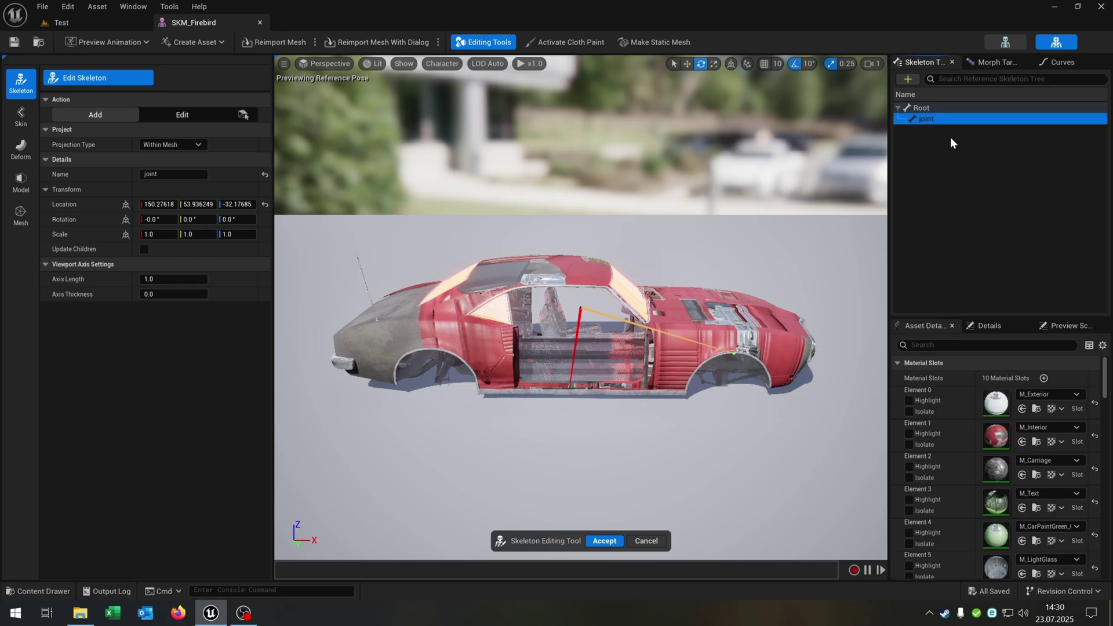
key(ctrl+d)
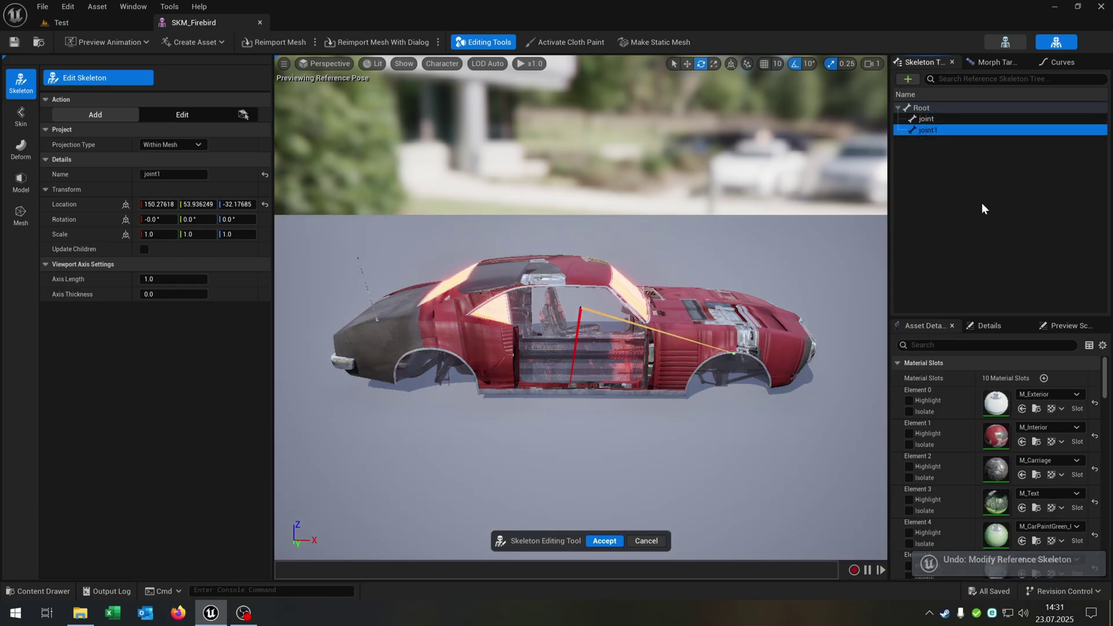
click(942, 110)
key(ctrl+d)
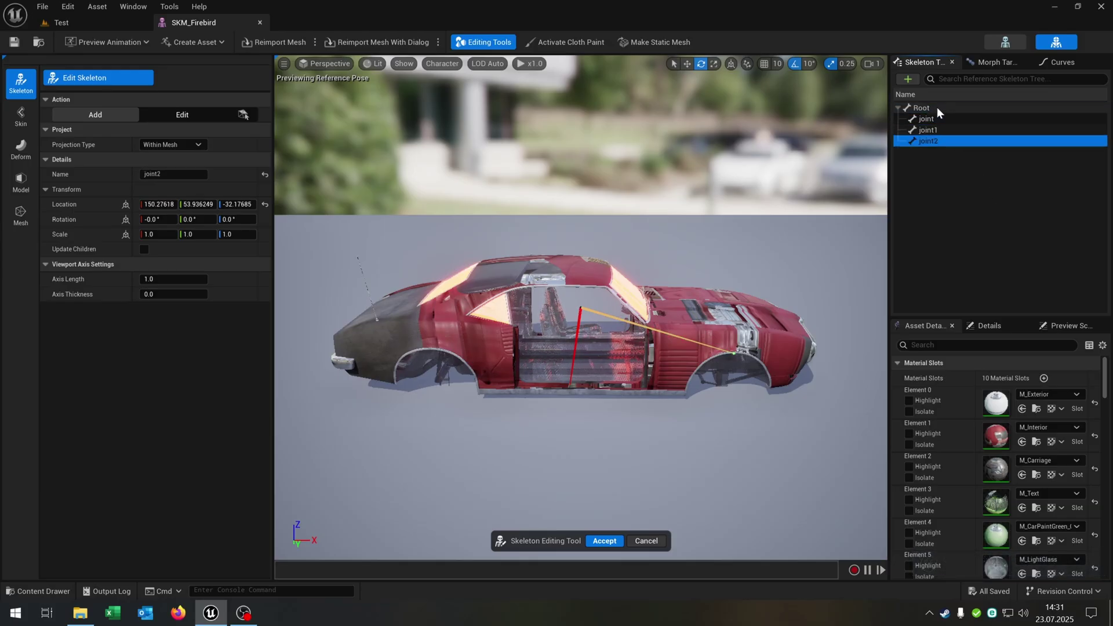
click(937, 108)
key(ctrl+d)
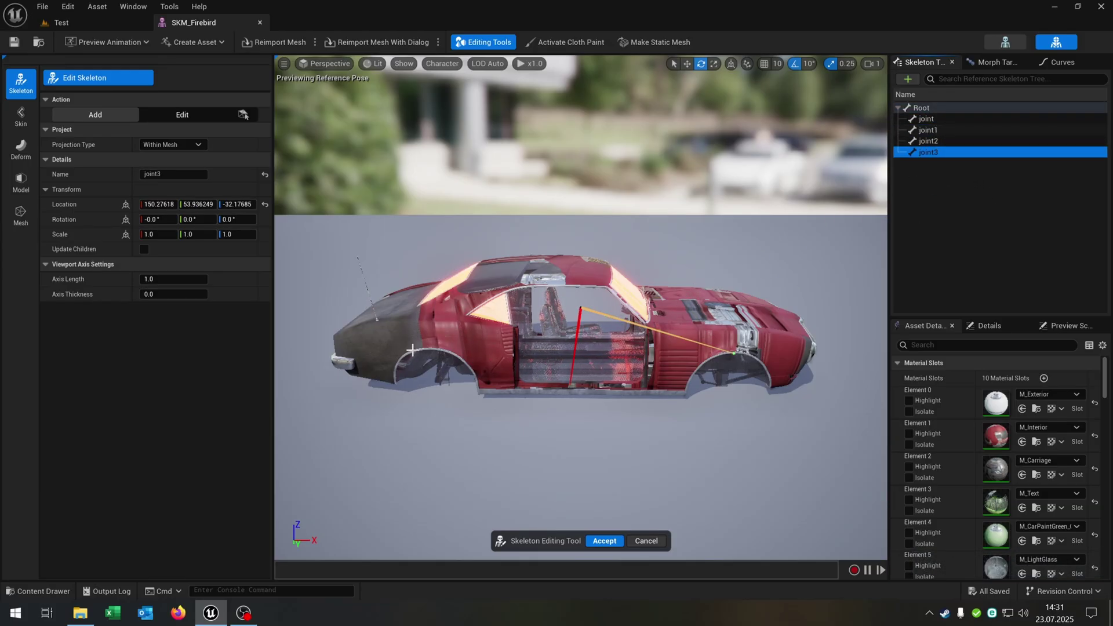
drag(415, 348, 667, 383)
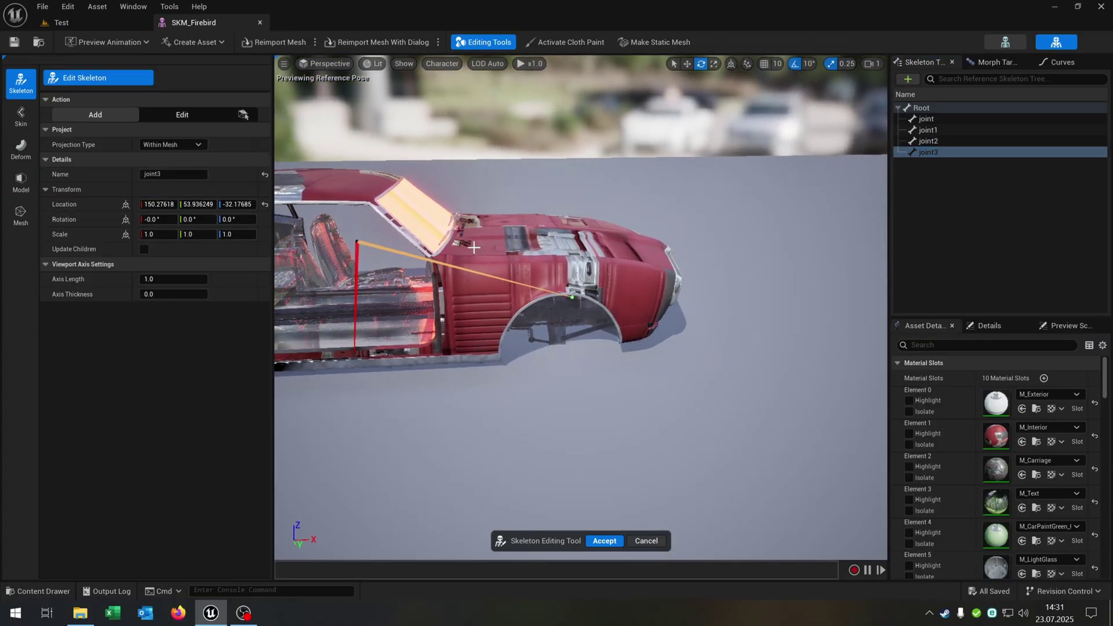
- Rename the first joint bone to FL
click(938, 117)
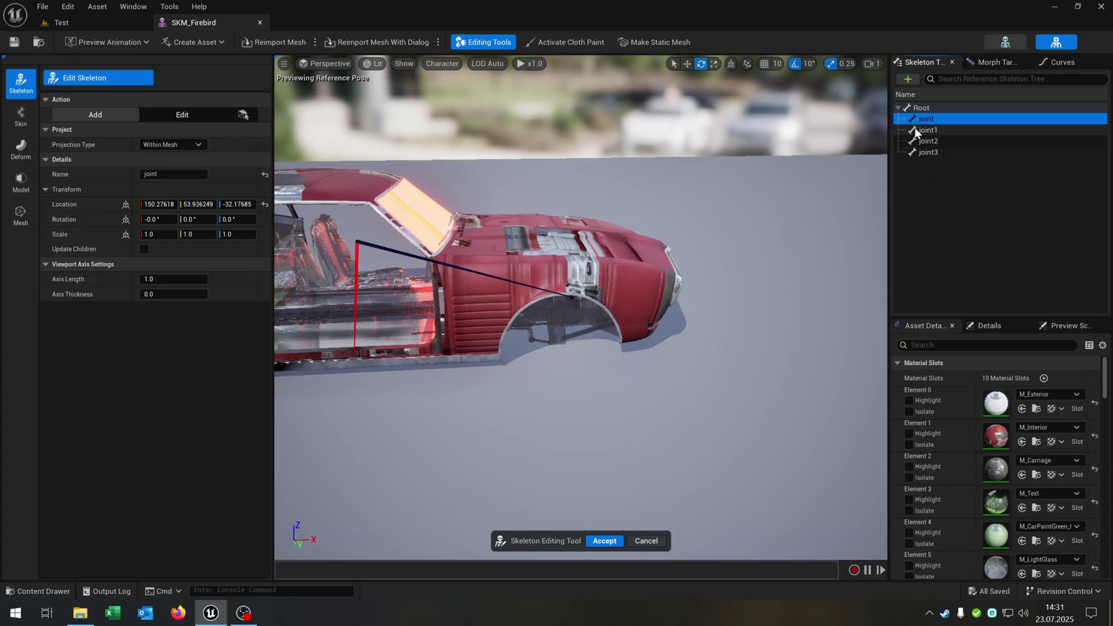
click(168, 174)
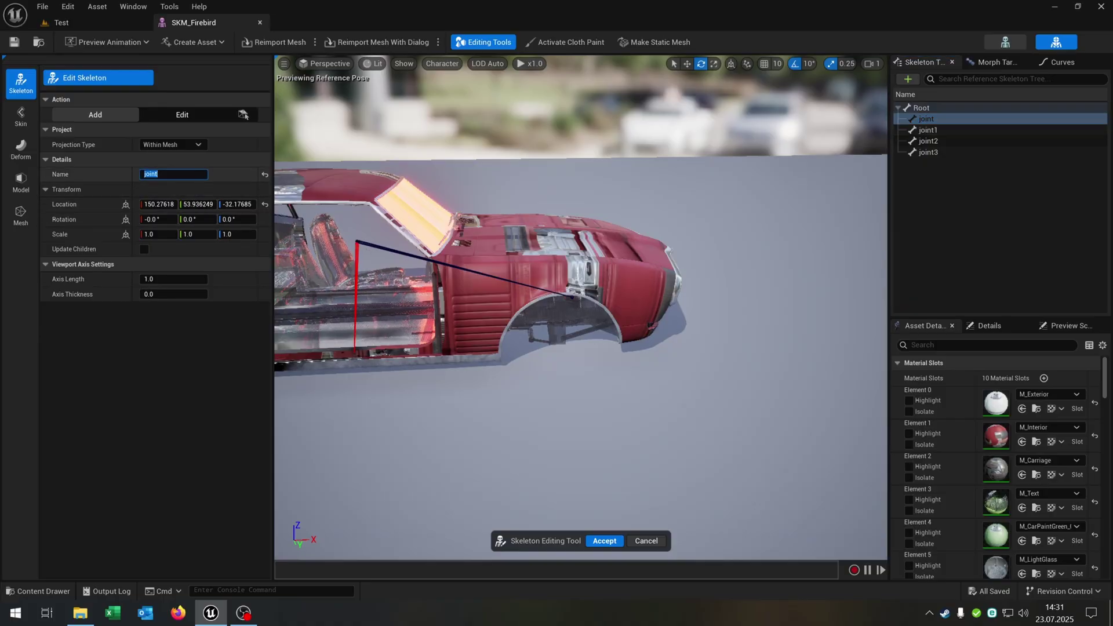
click(168, 174)
text(FL)
click(927, 123)
- Rename joint1, joint2 and joint3 to FR, RL and RR
click(934, 130)
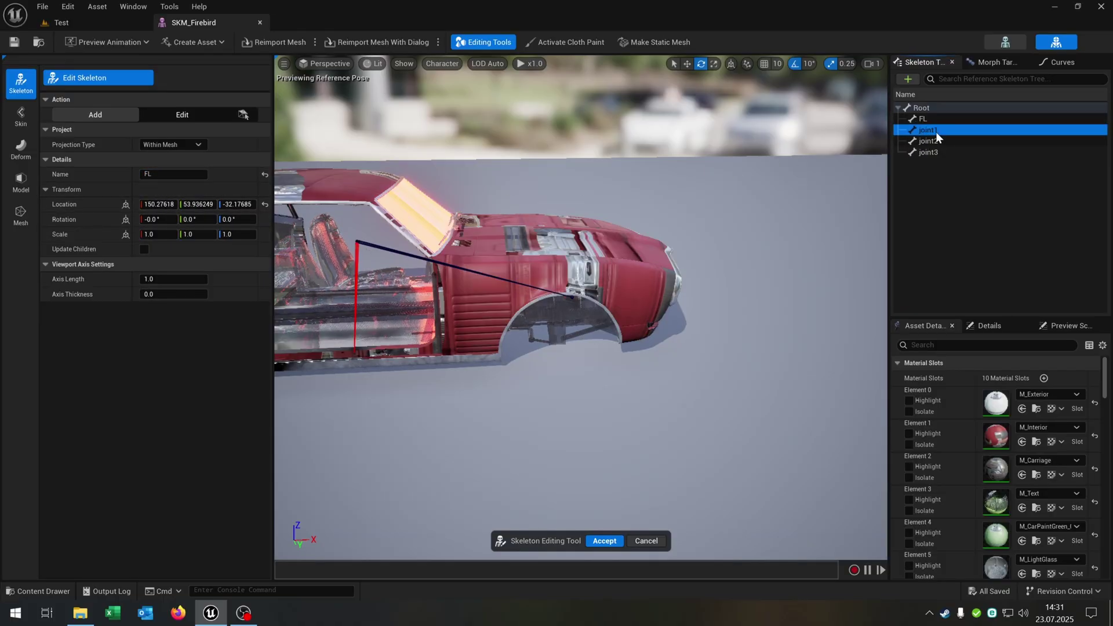
click(169, 174)
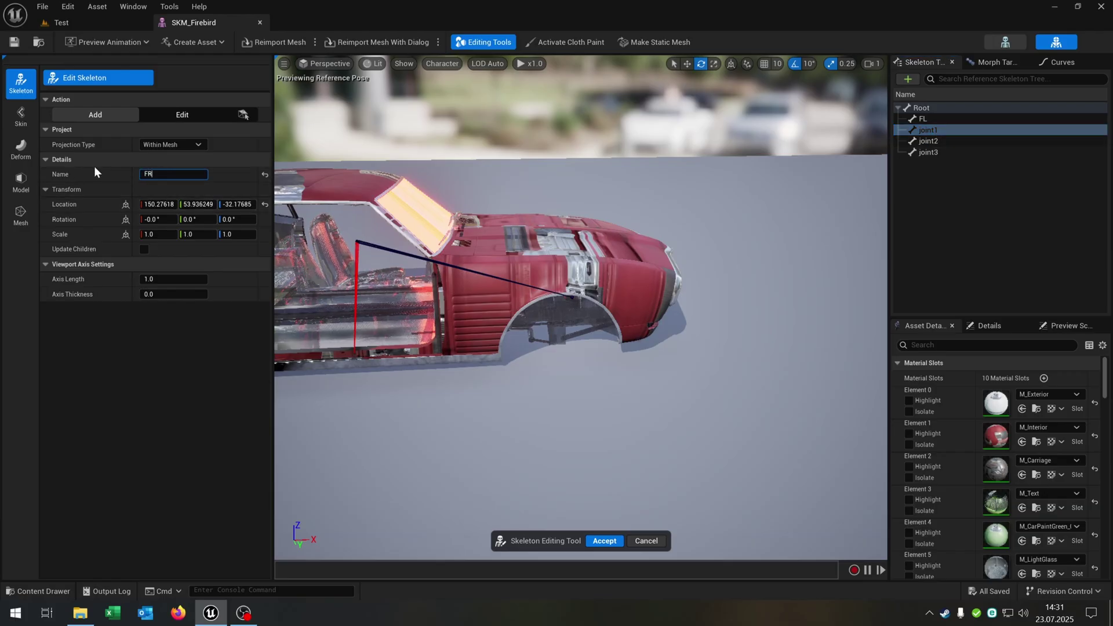
click(927, 142)
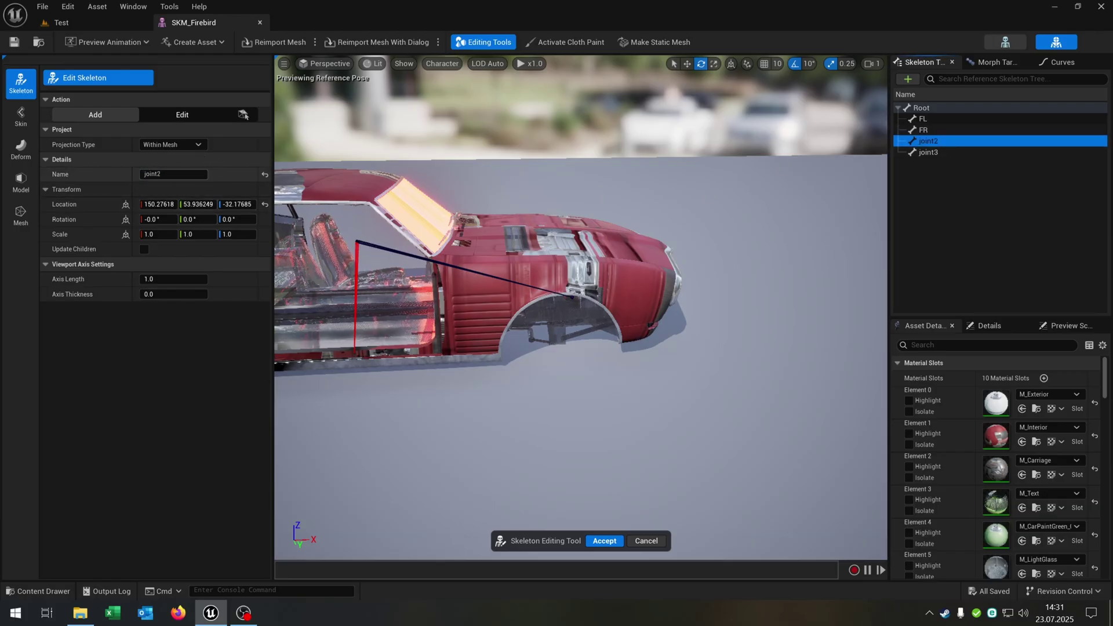
click(169, 174)
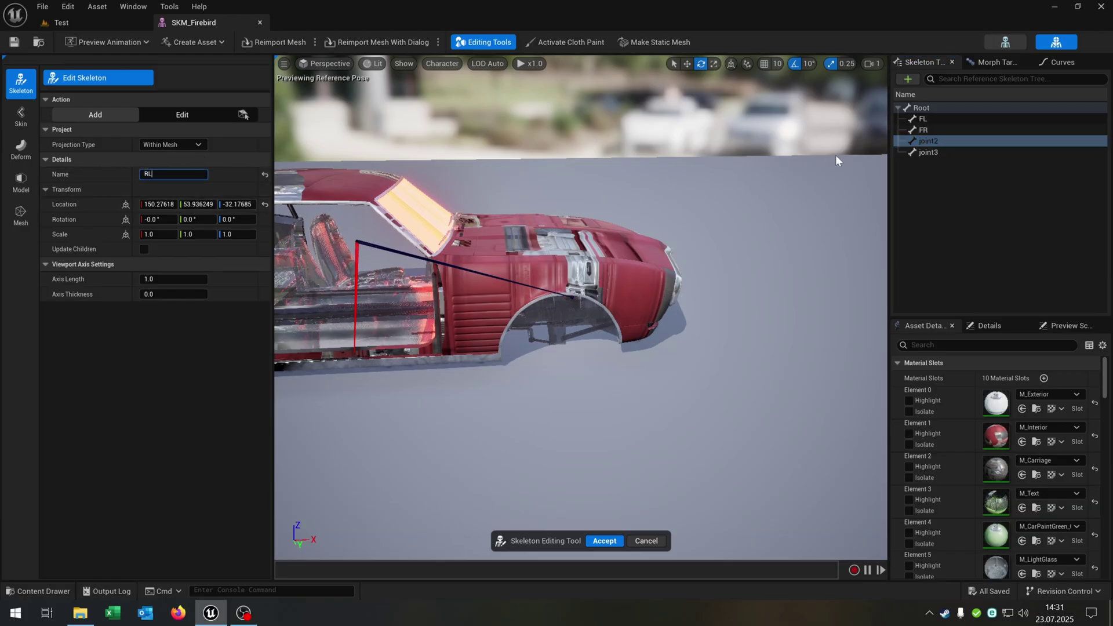
click(927, 141)
click(925, 153)
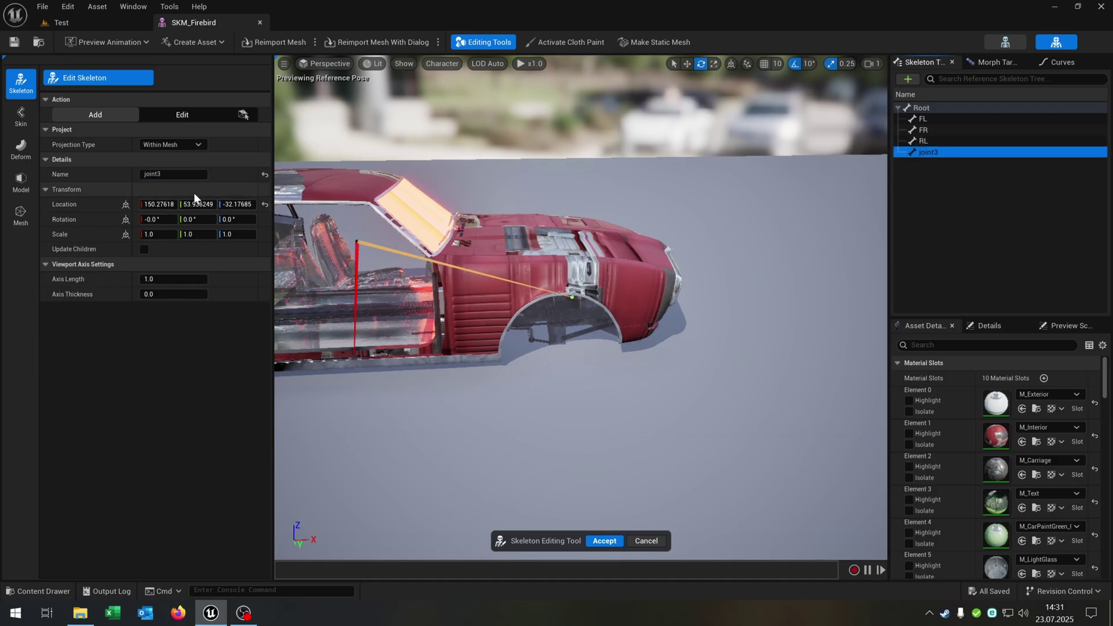
click(151, 175)
text(RR)
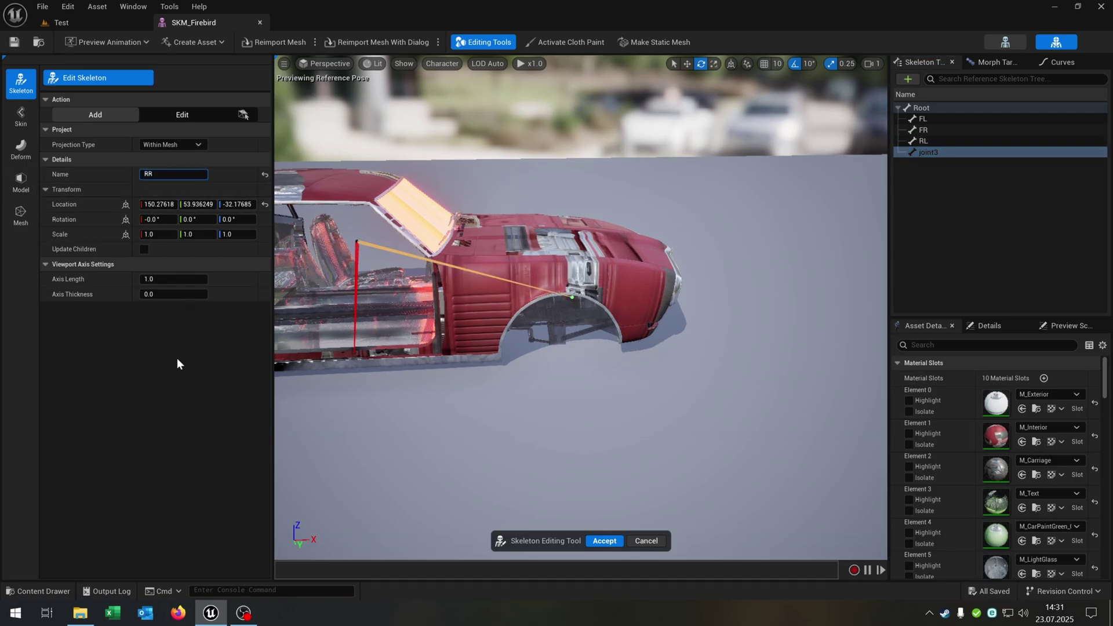
click(176, 359)
drag(582, 324, 542, 272)
- Move the FL bone down to about -56.96 on Z at the wheel hub
click(939, 119)
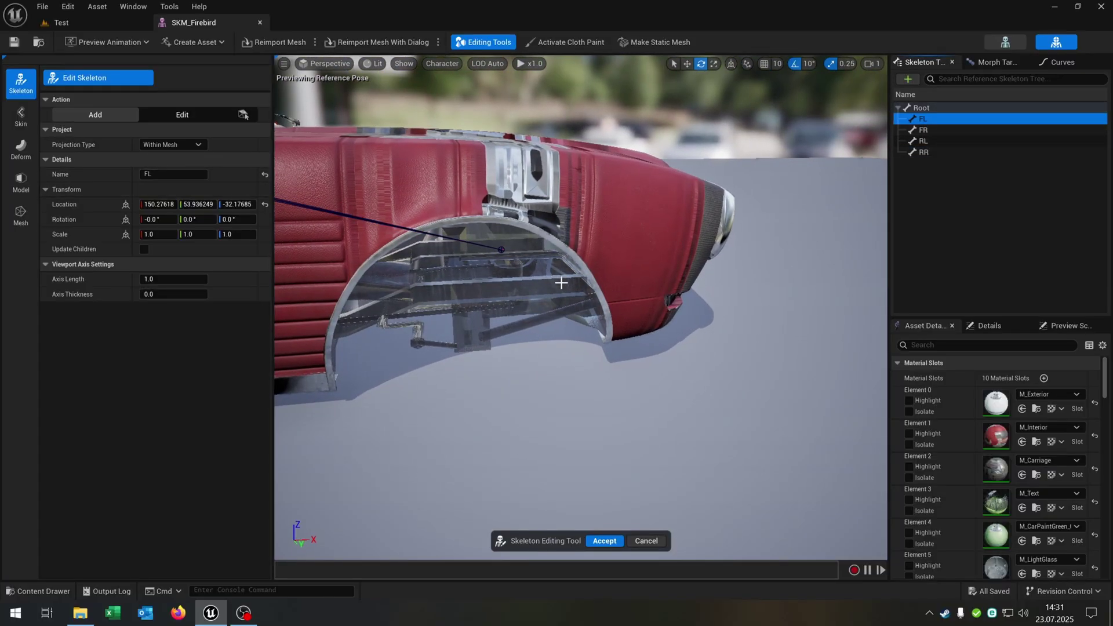
click(182, 114)
right_drag(416, 200, 593, 223)
key(w)
drag(532, 263, 531, 281)
right_drag(532, 281, 510, 278)
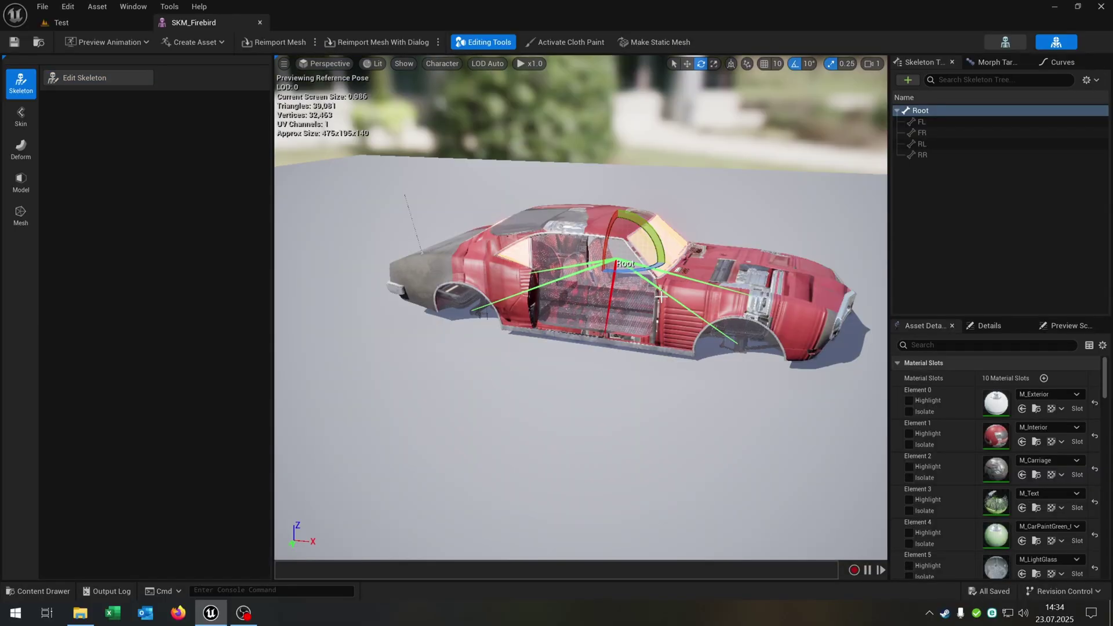
- Check the car from above and the side, then close the SKM_Firebird editor
right_drag(660, 297, 671, 347)
scroll(551, 313, down, 5)
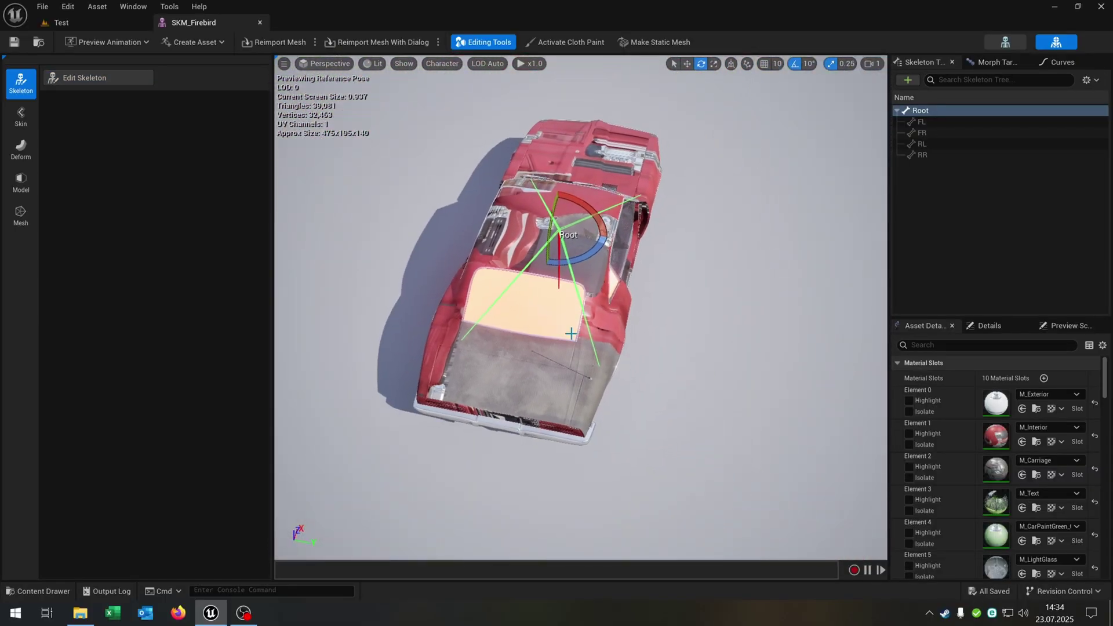
right_drag(580, 290, 614, 252)
click(259, 23)
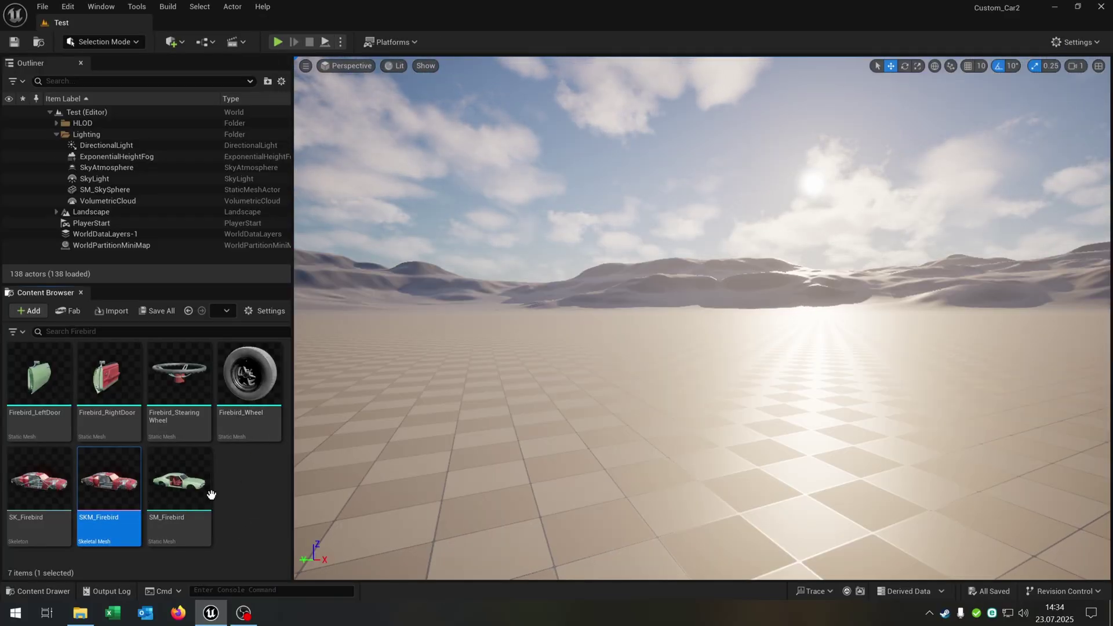
- Create and assign a new physics asset for SKM_Firebird using Multi Convex Hull primitives
right_click(115, 492)
mouse_move(234, 84)
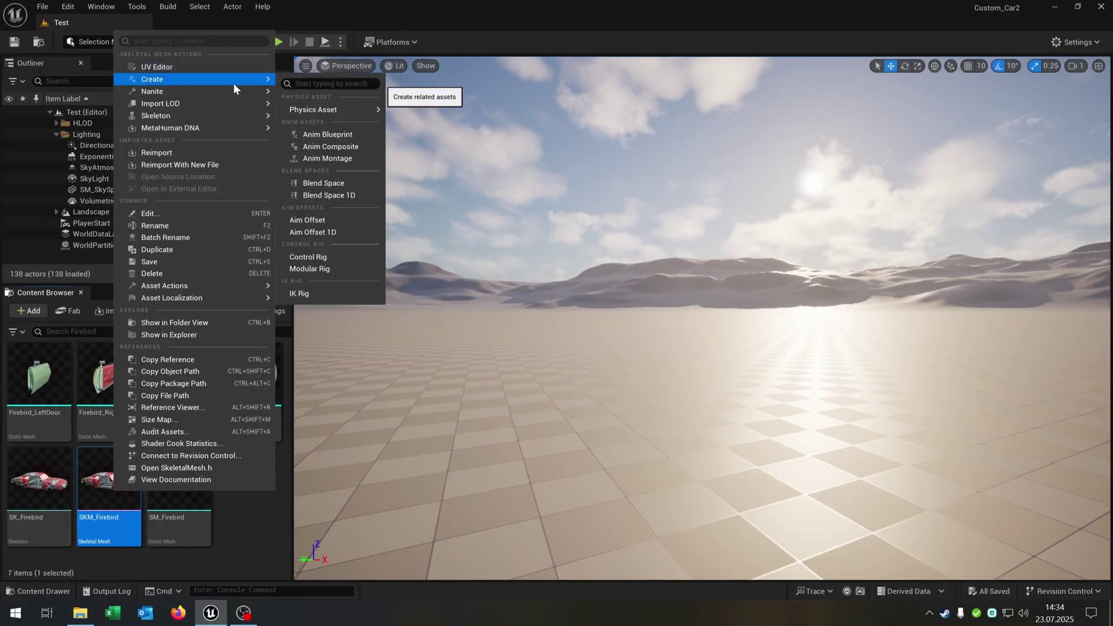
mouse_move(354, 111)
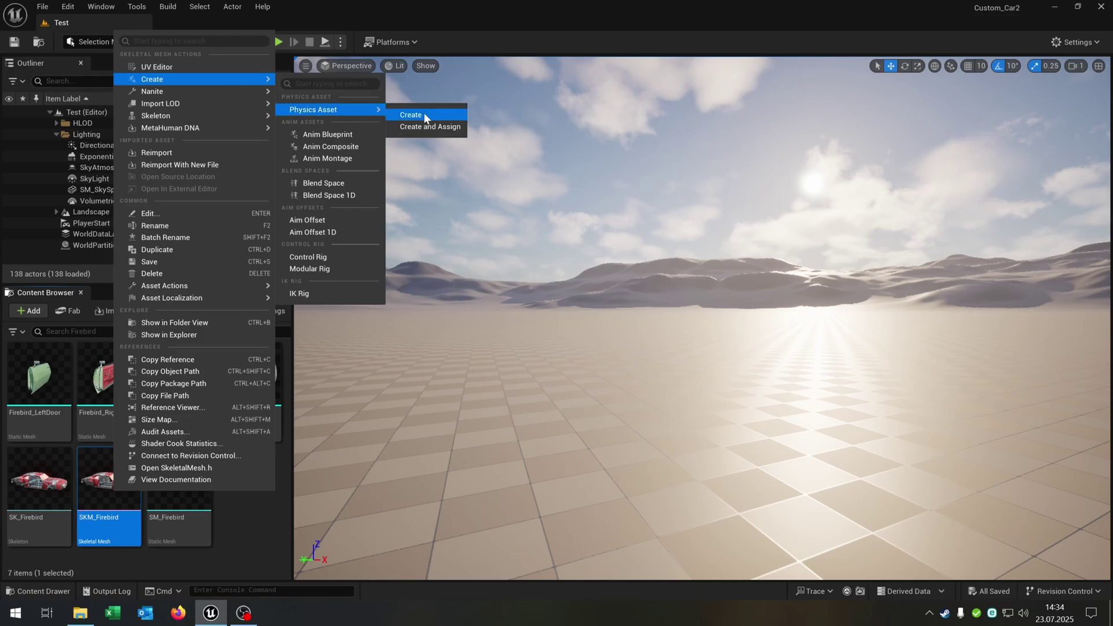
click(439, 128)
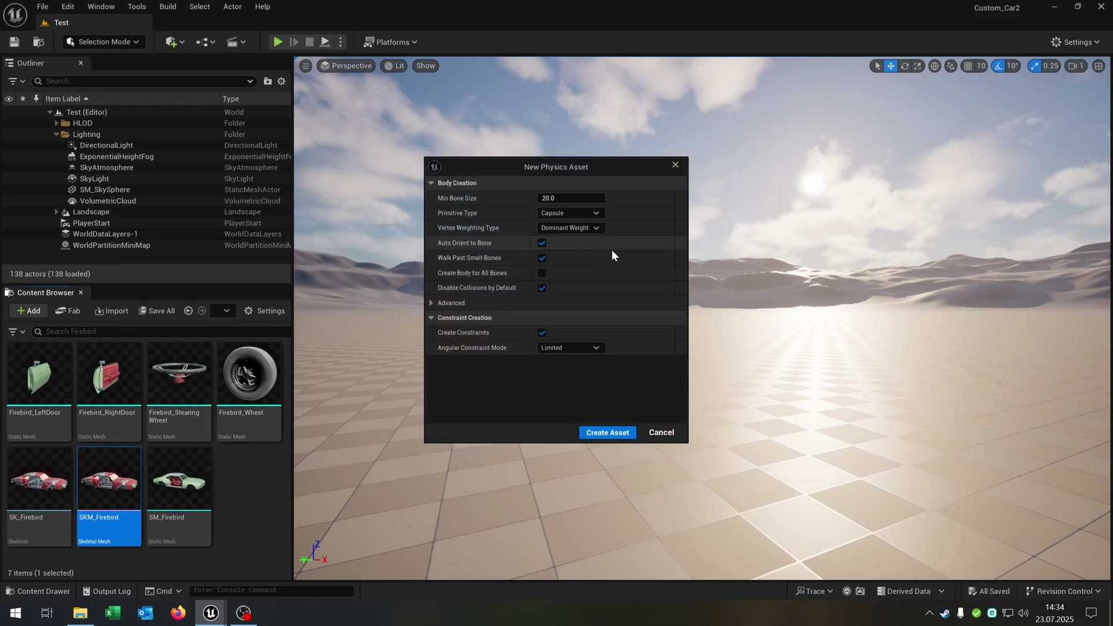
click(571, 213)
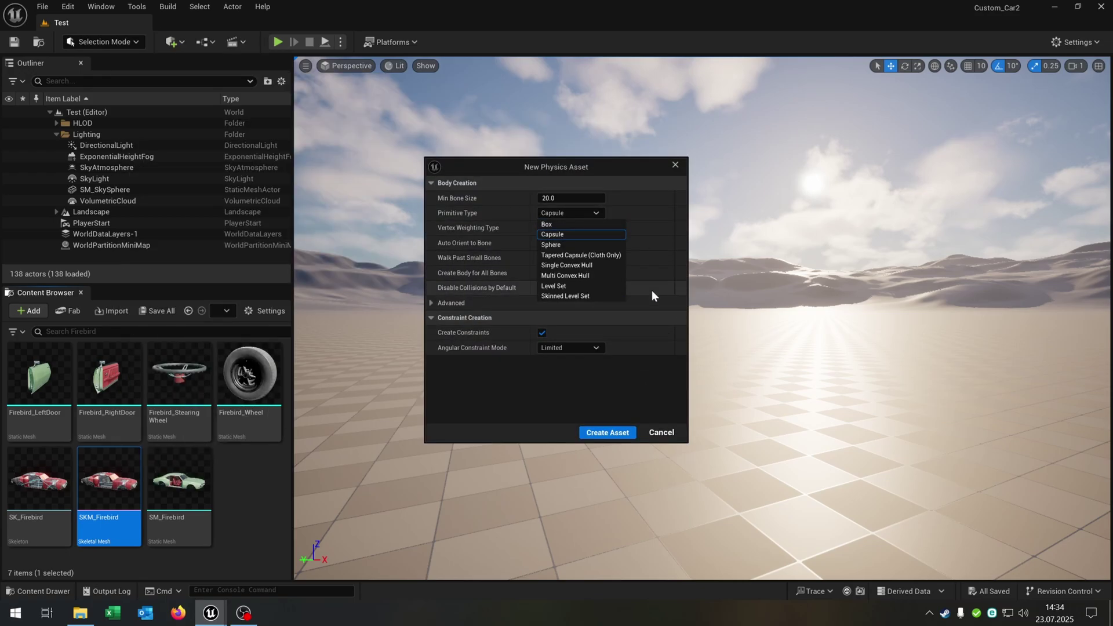
click(606, 275)
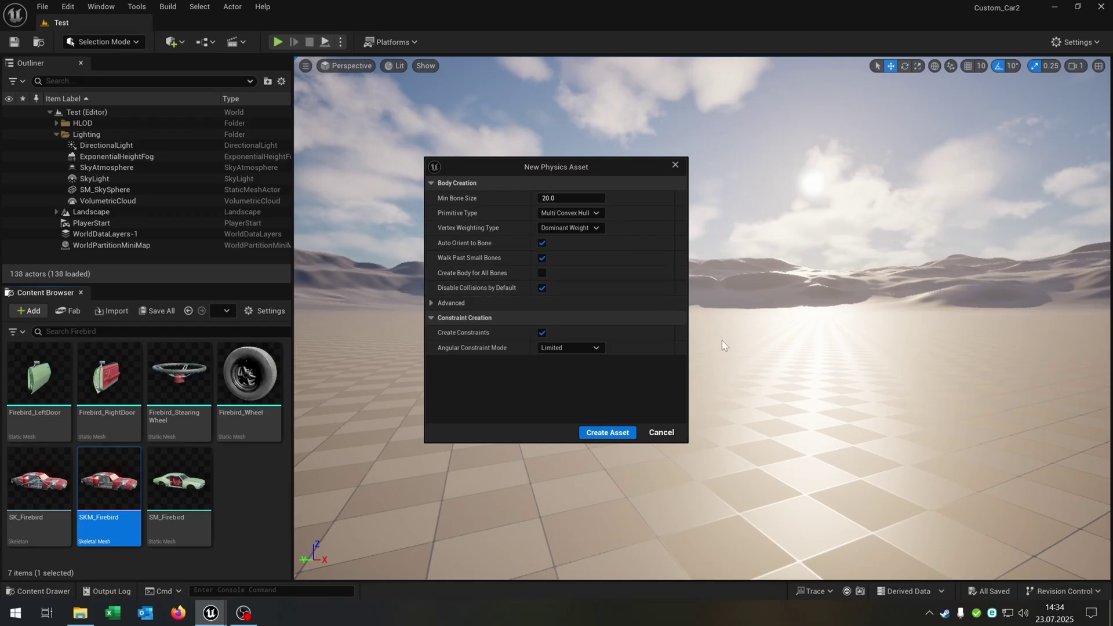
- Create the physics asset and show all bones in the Skeleton Tree
click(621, 429)
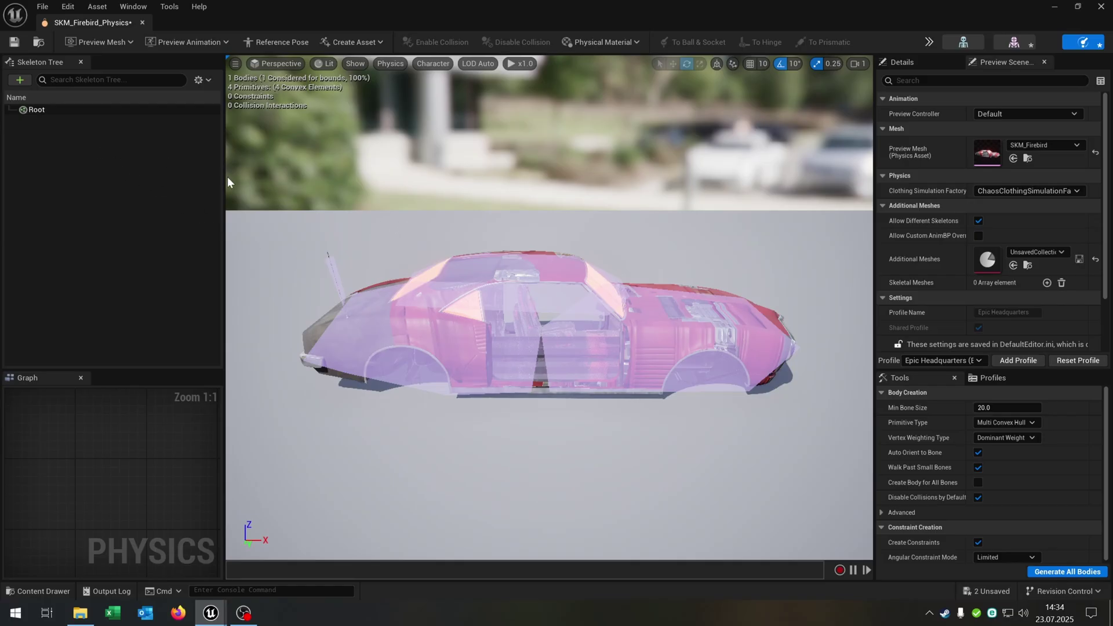
click(199, 79)
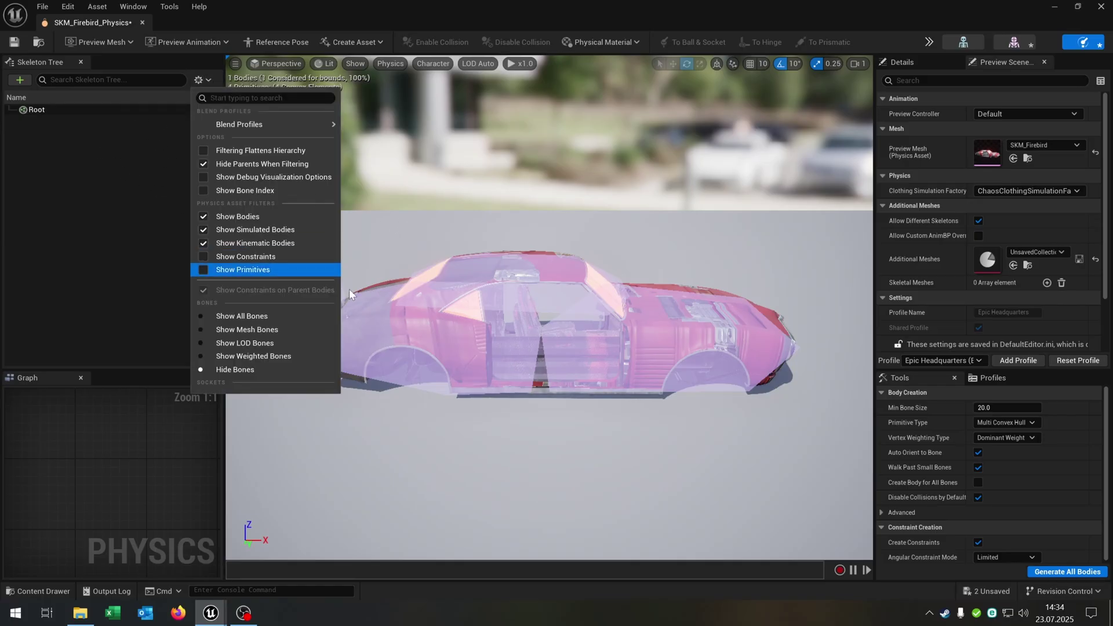
click(260, 319)
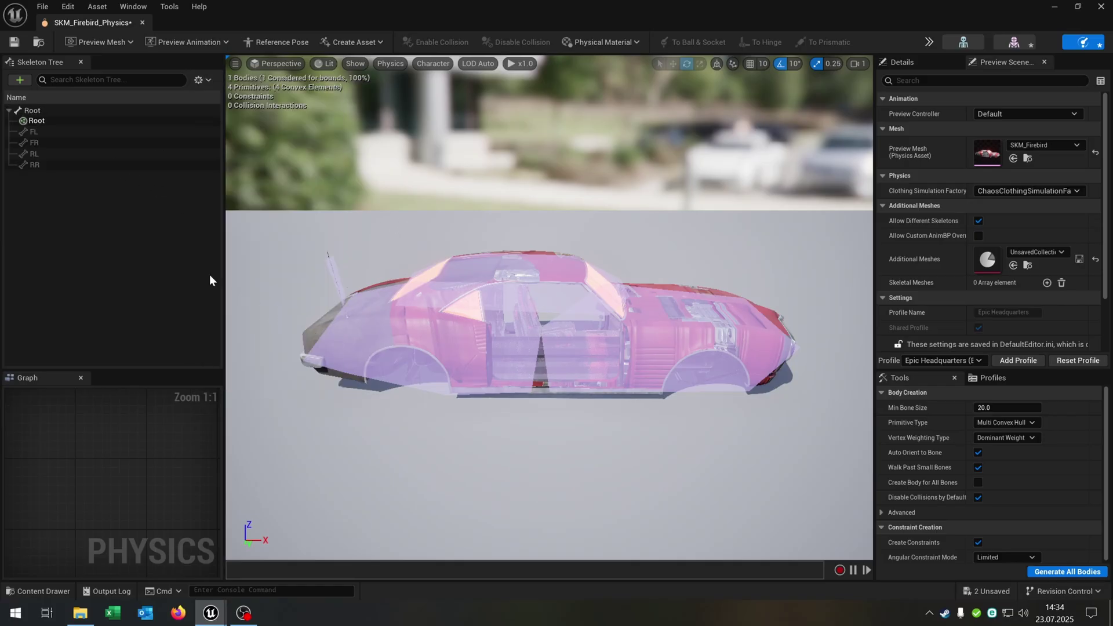
- Add Sphere bodies to the FL, FR, RL and RR wheel bones
click(59, 134)
shift+click(69, 164)
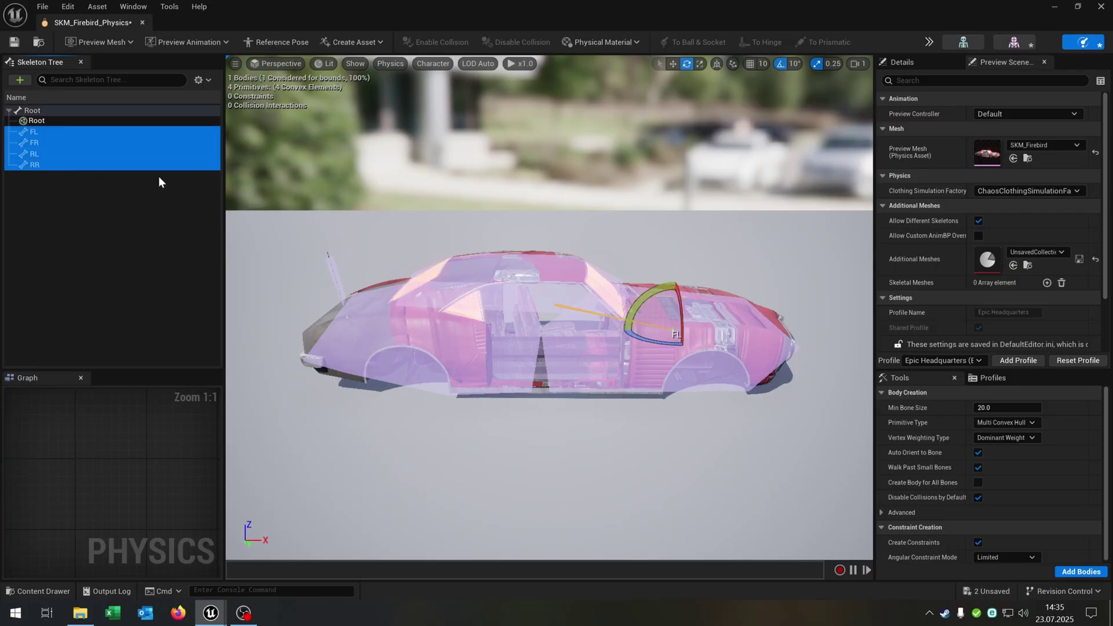
click(1005, 423)
click(1015, 454)
click(1079, 572)
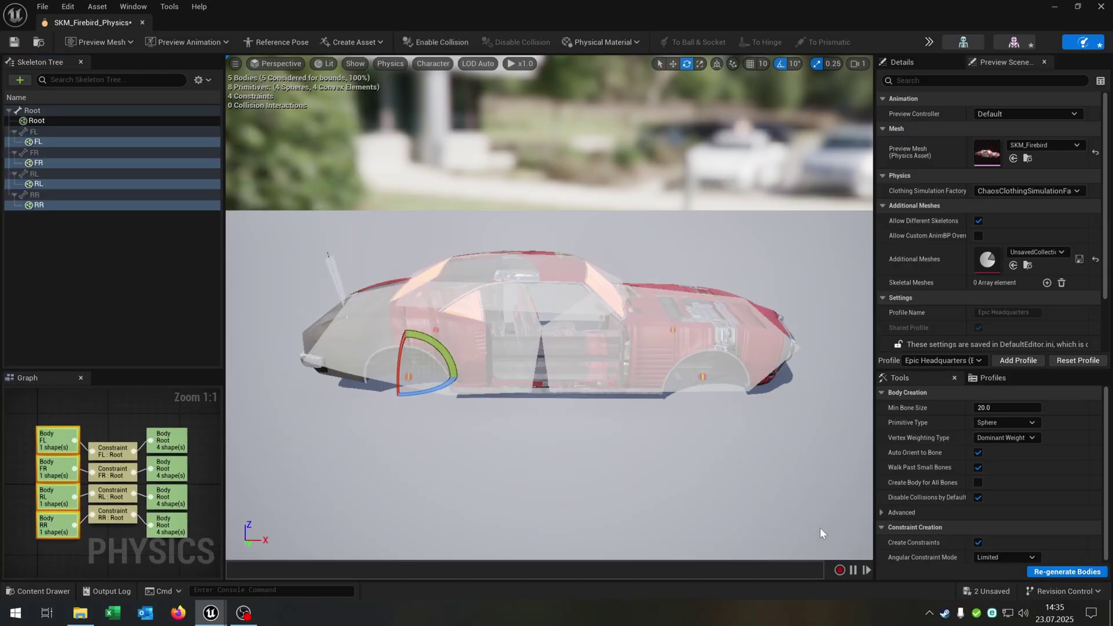
right_drag(549, 348, 666, 347)
key(f)
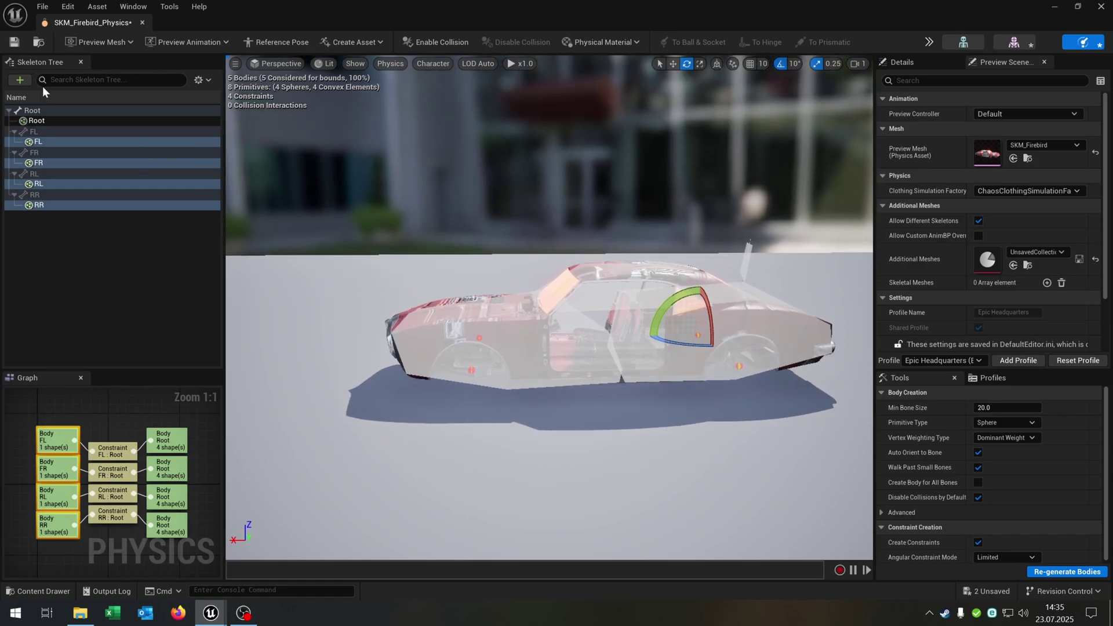
- Save and close the physics asset editor, then save all assets
click(15, 42)
click(142, 22)
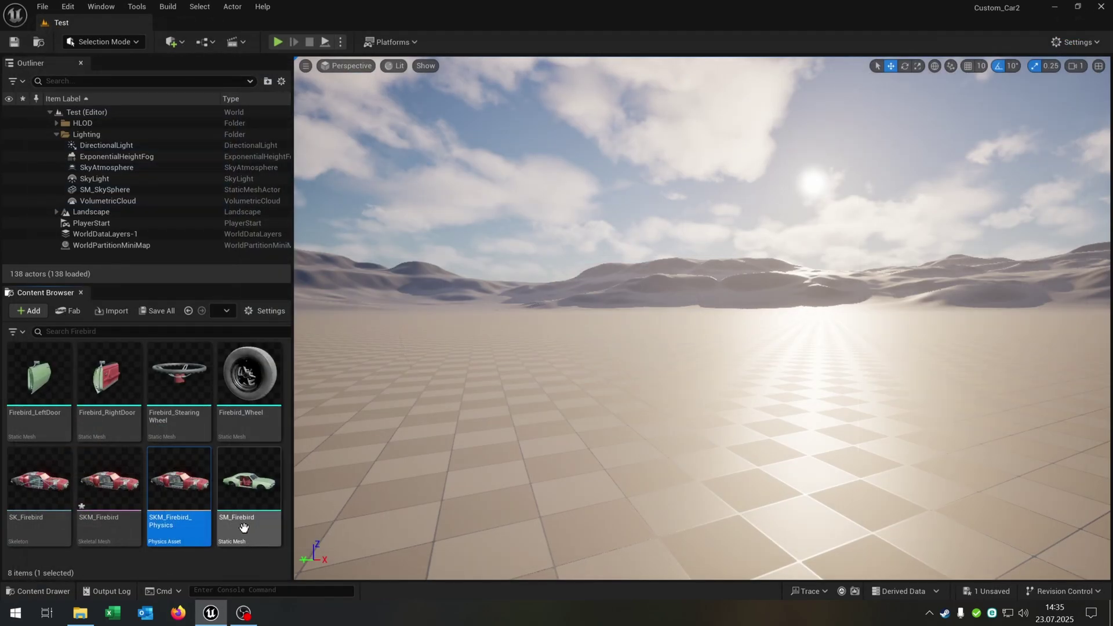
key(ctrl+shift+s)
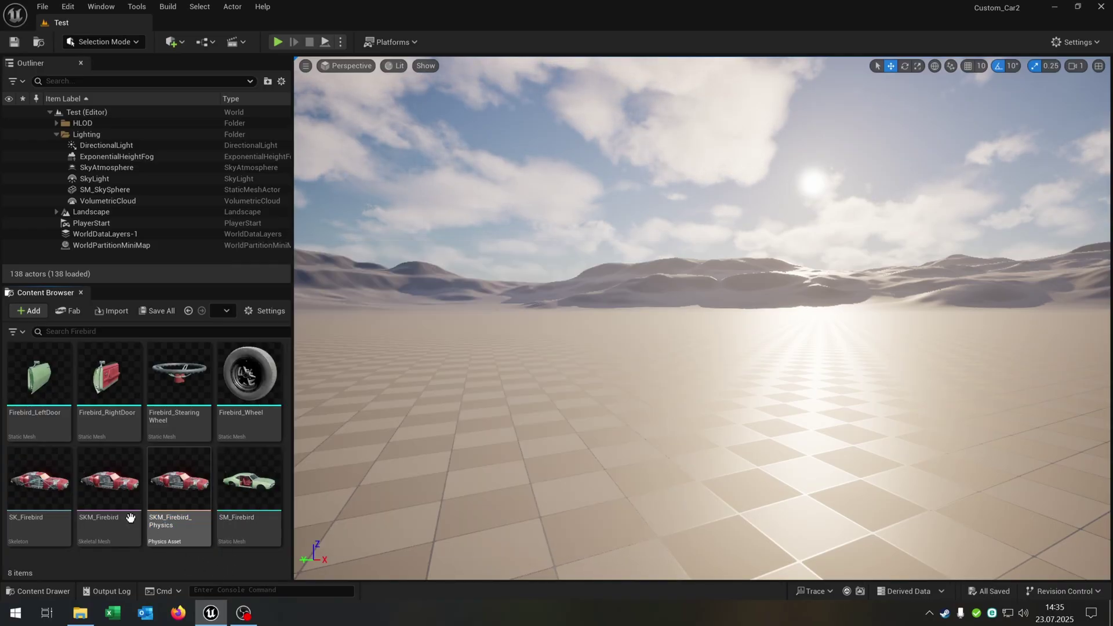
- Open the VehicleTemplate folder and review the Vehicle content pack without adding it
click(187, 311)
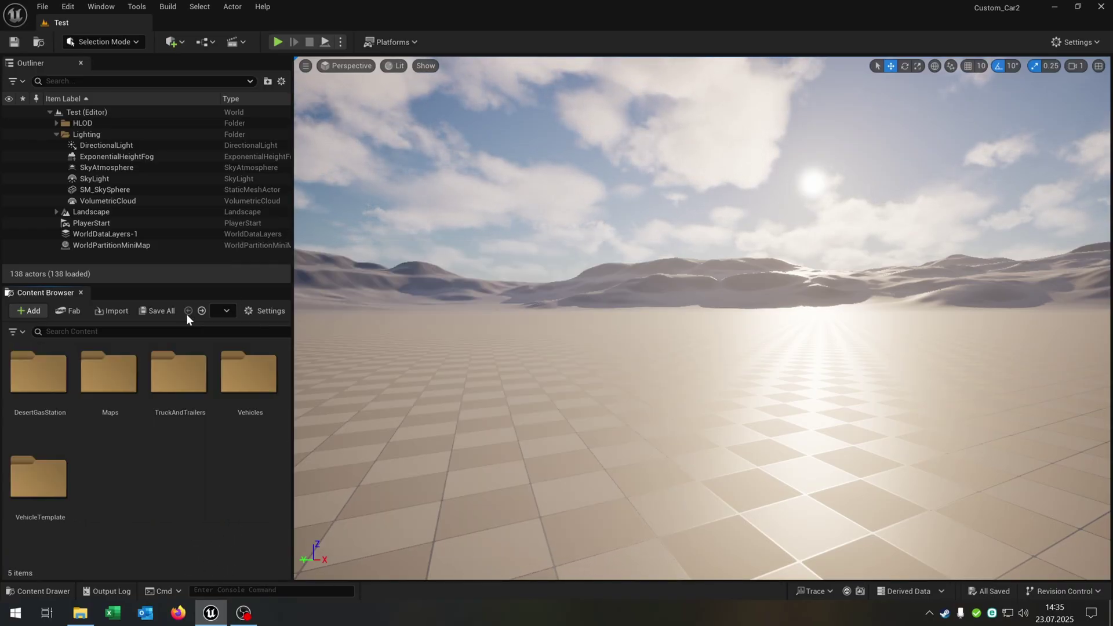
double_click(52, 497)
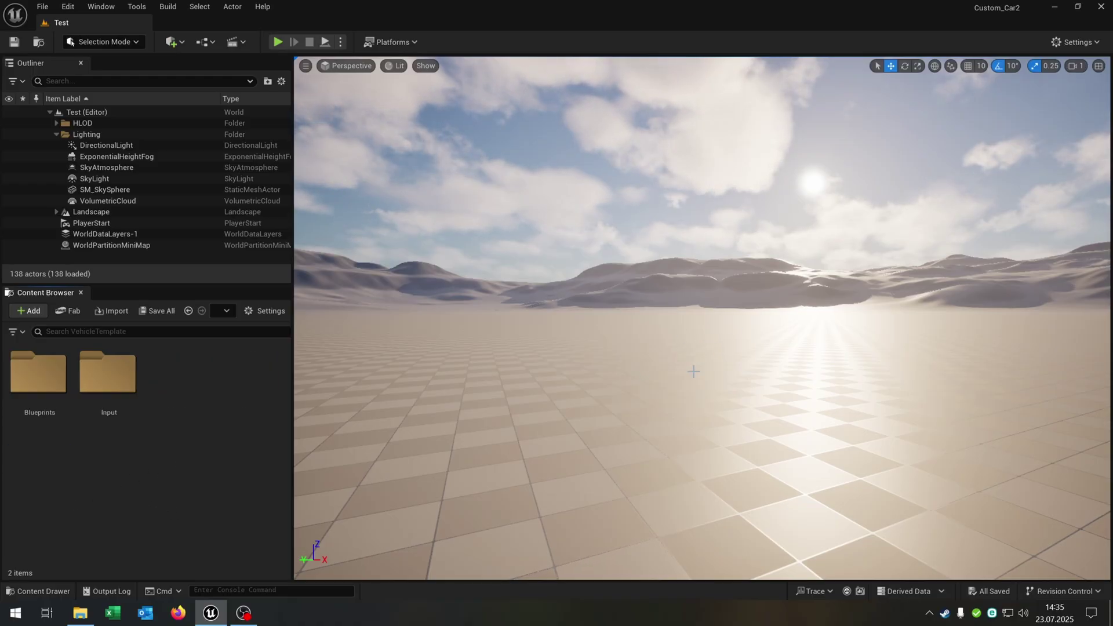
click(26, 311)
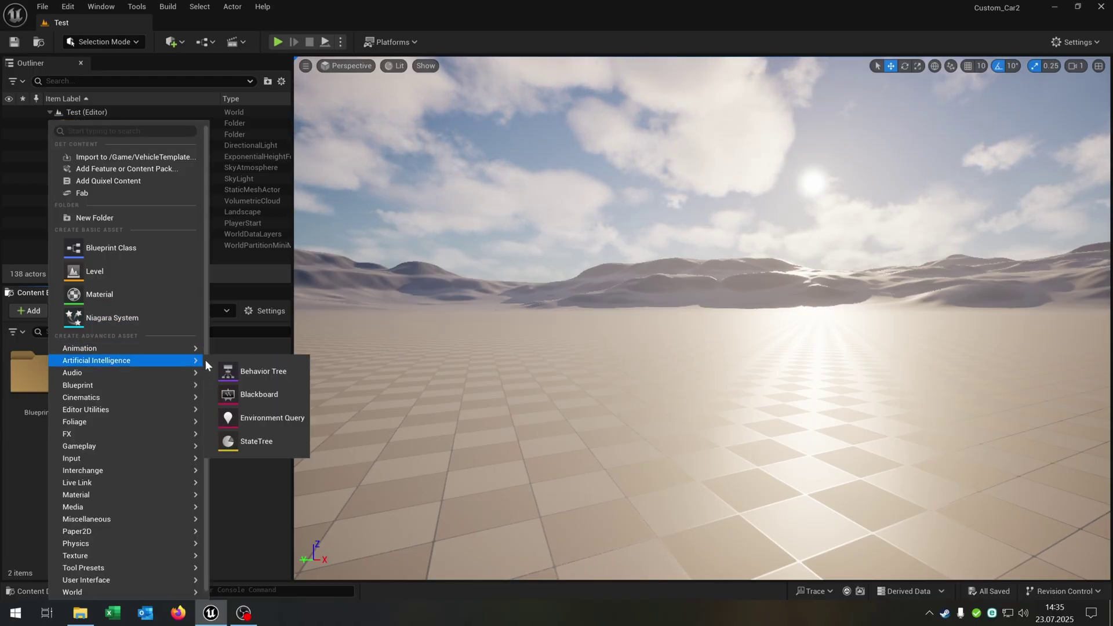
click(129, 169)
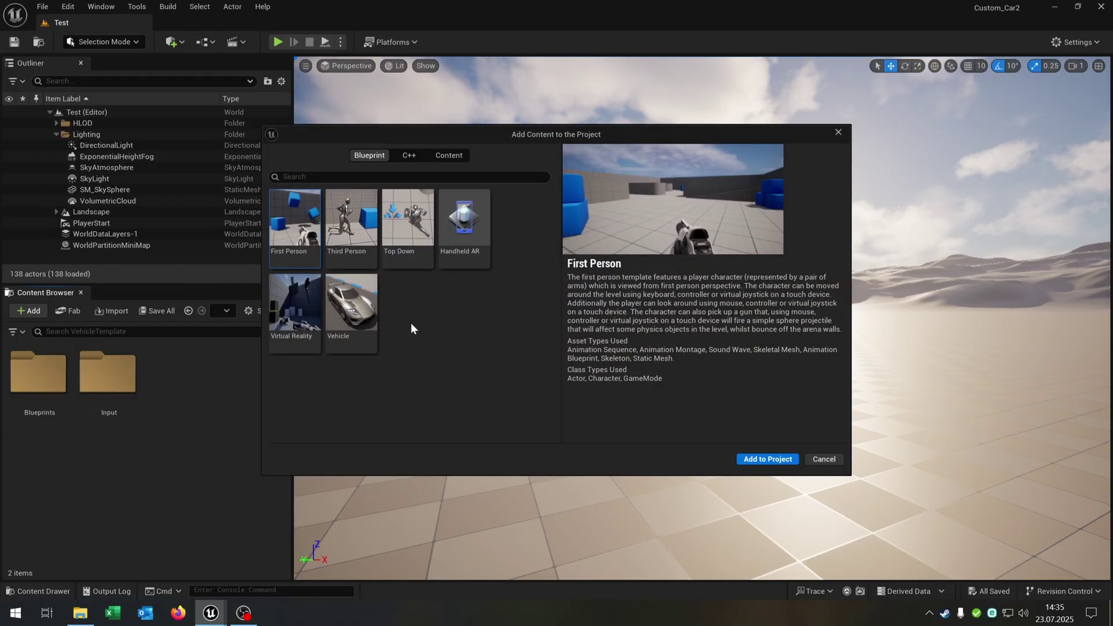
click(357, 316)
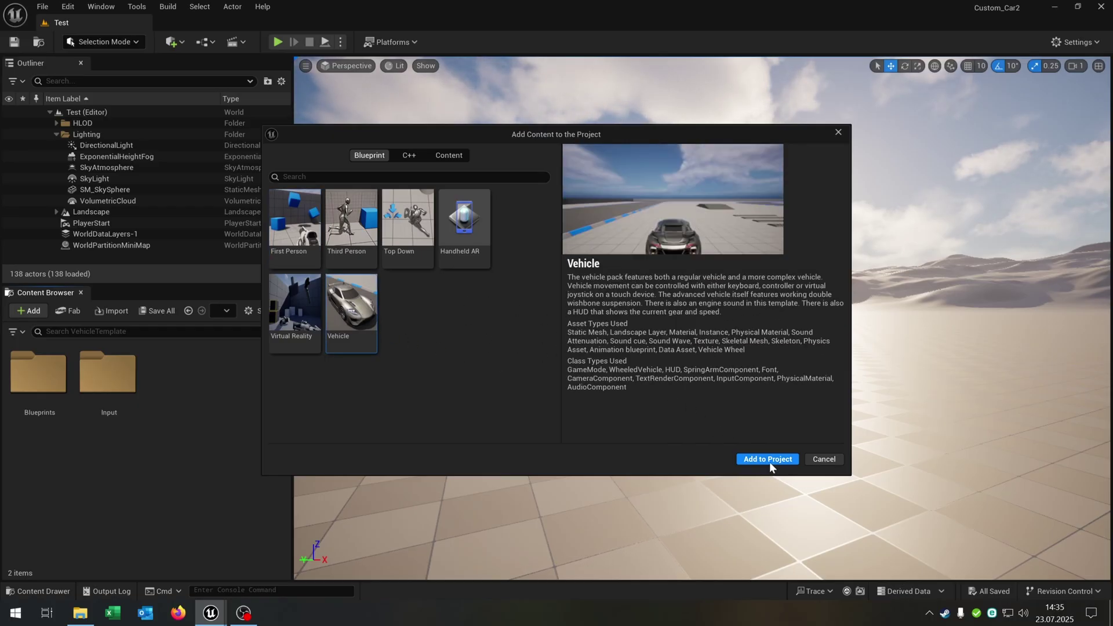
click(833, 460)
- Select SportsCar_Pawn in the SportsCar folder, then open Firebird_WheelsFront in the Firebird folder
click(40, 390)
double_click(40, 390)
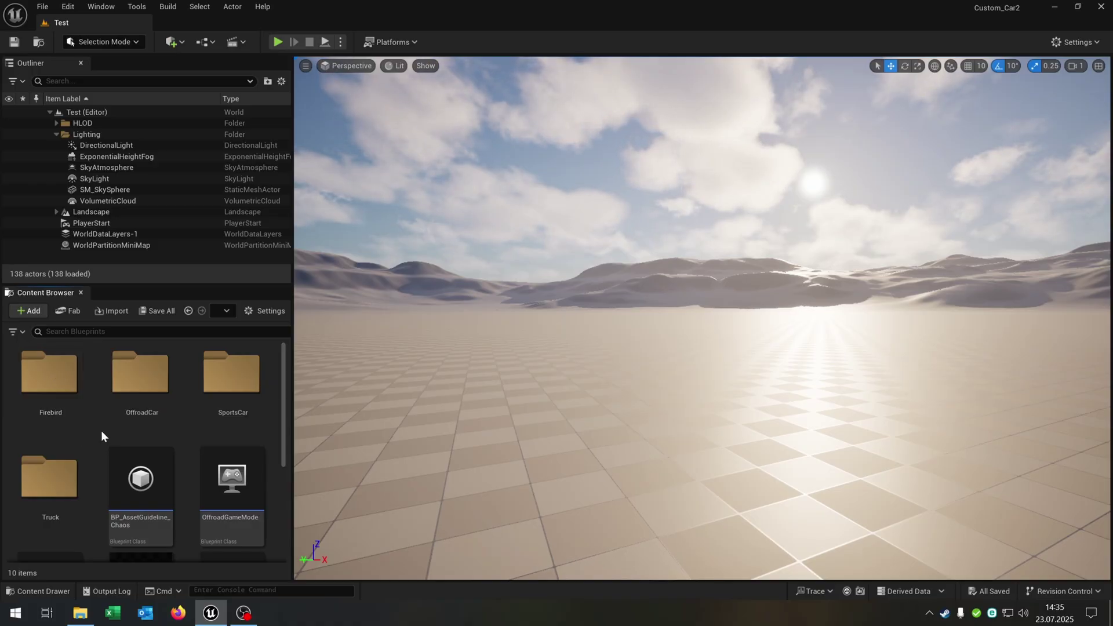
double_click(233, 394)
click(39, 376)
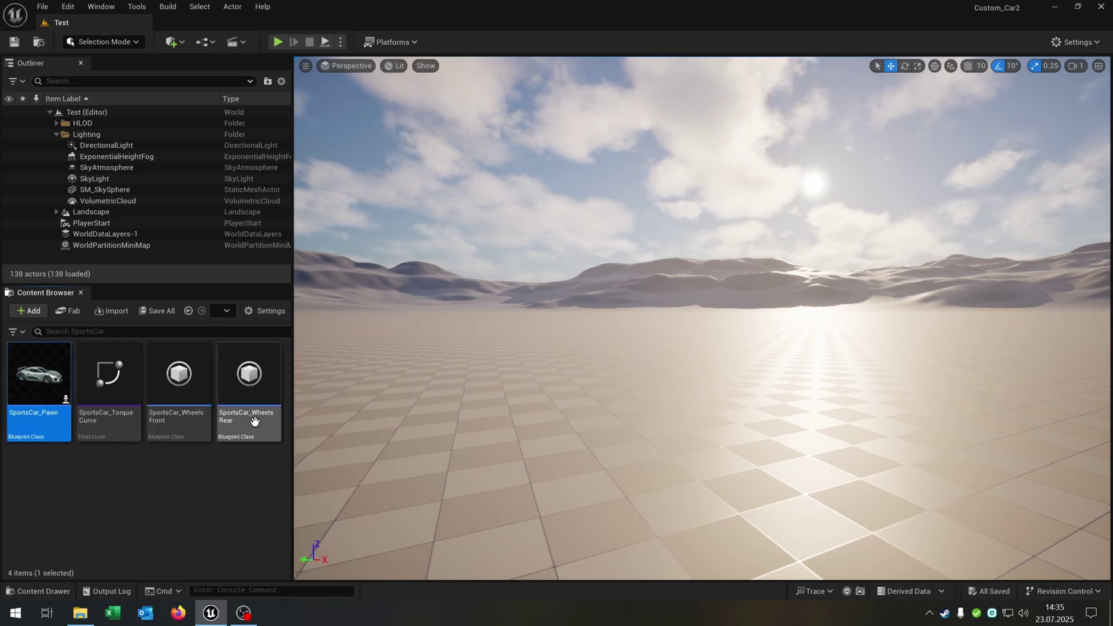
click(188, 311)
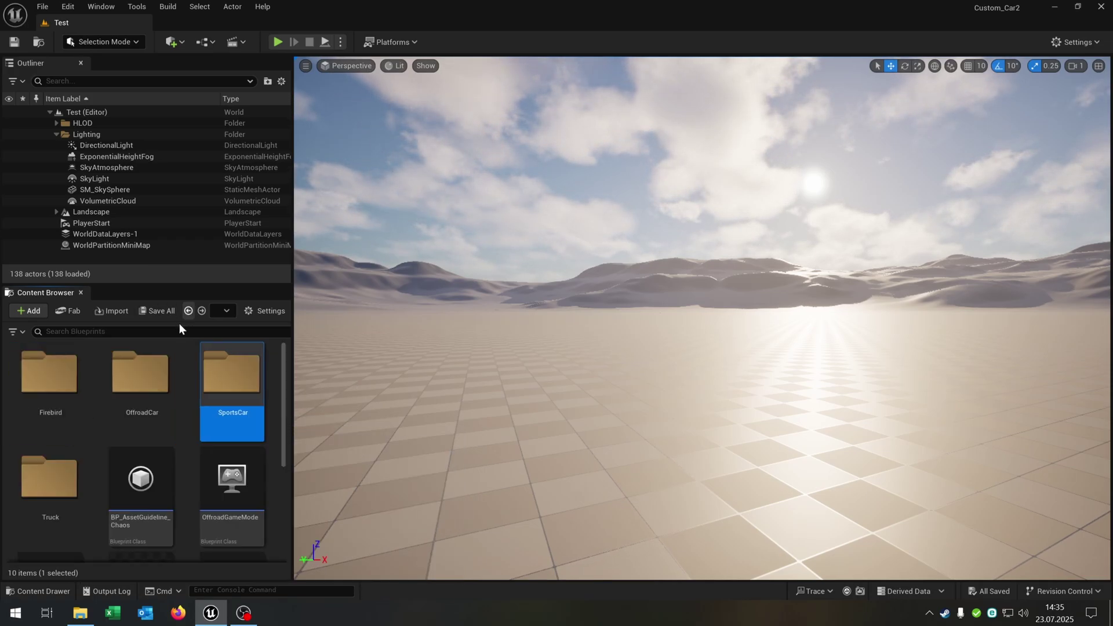
double_click(47, 381)
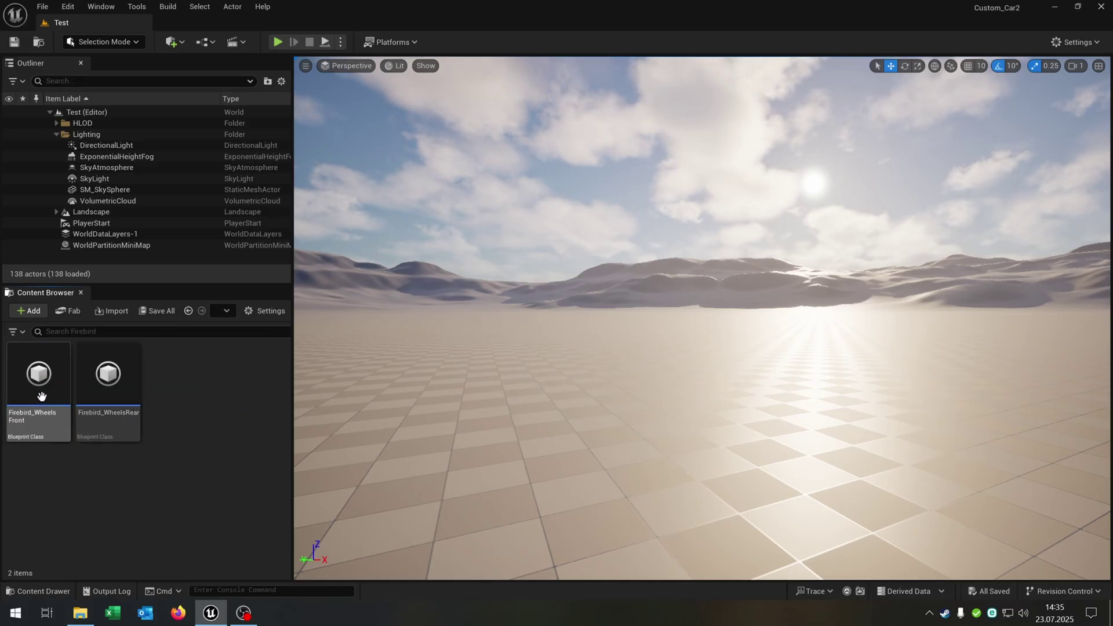
double_click(41, 396)
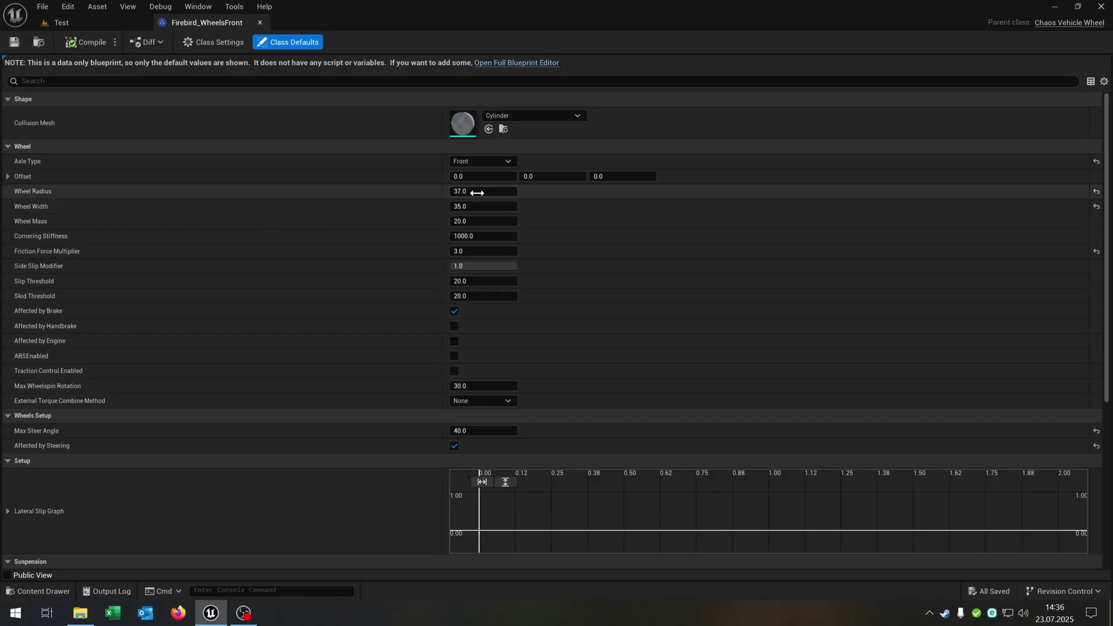
- Paste SportsCar_Pawn into the Firebird folder, rename it Firebird_Pawn, and open its viewport
click(259, 23)
key(ctrl+v)
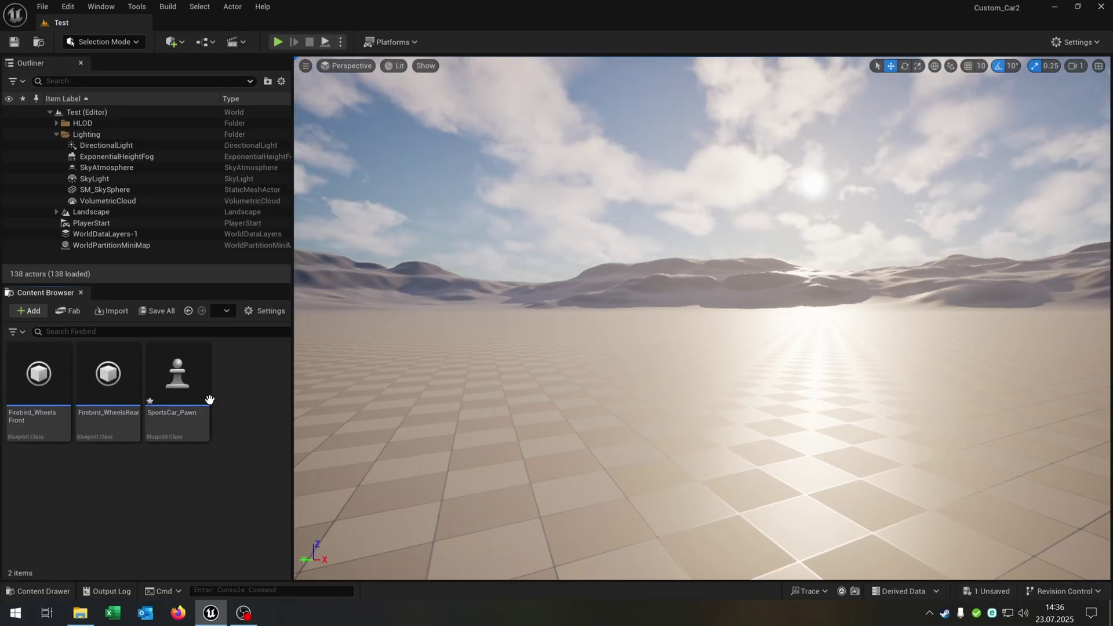
click(169, 414)
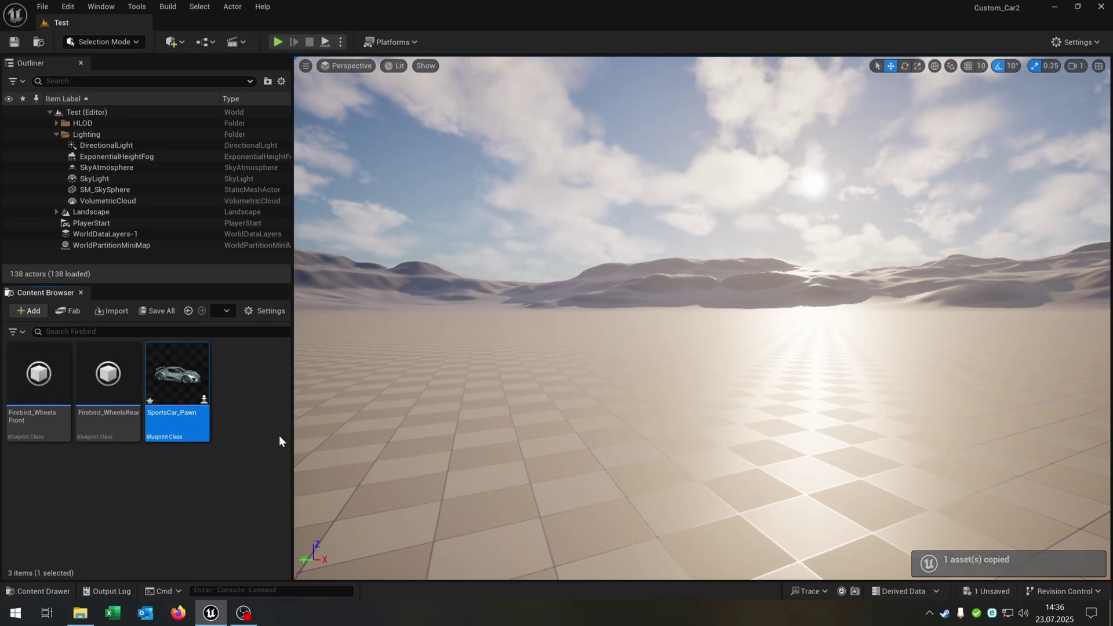
key(F2)
key(Delete)
key(Delete)
key(Delete)
key(Delete)
key(Delete)
key(Delete)
key(Delete)
key(Delete)
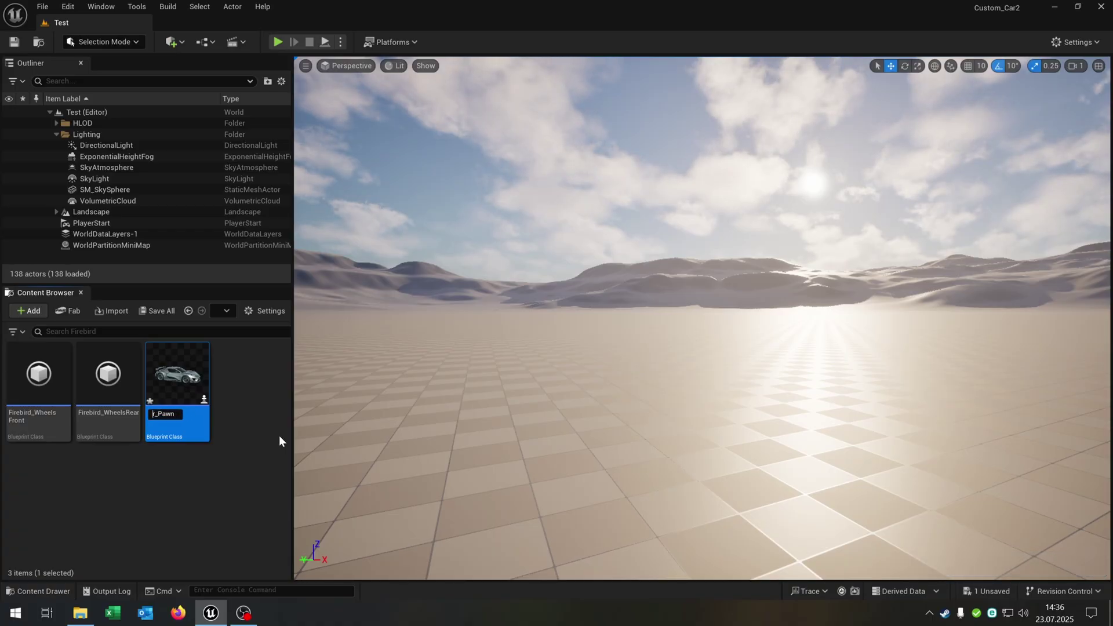
text(Fireb)
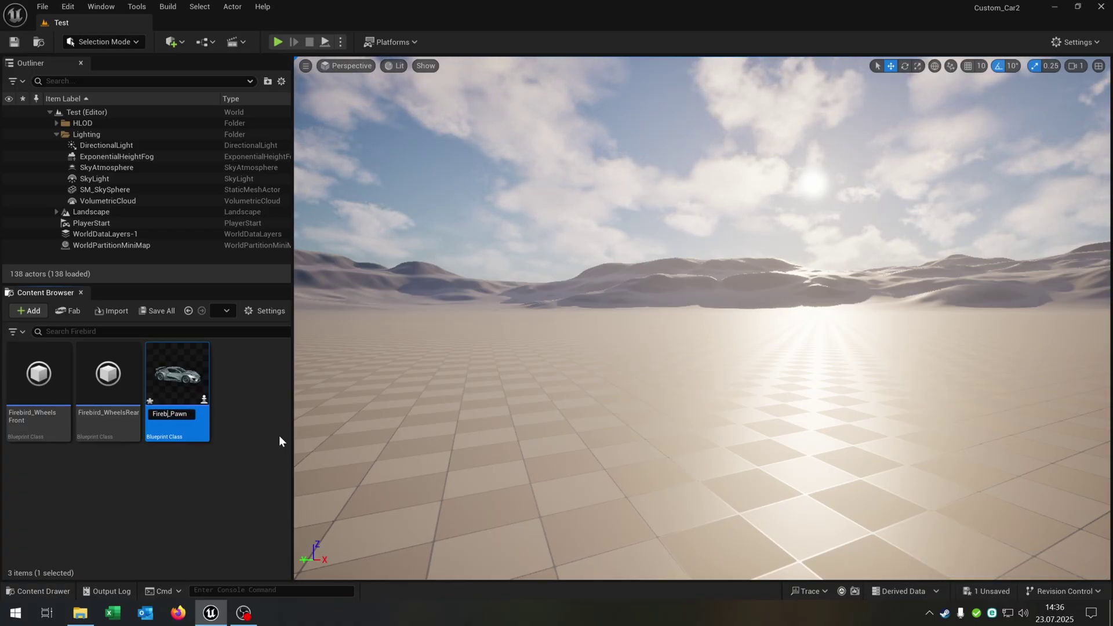
text(ird)
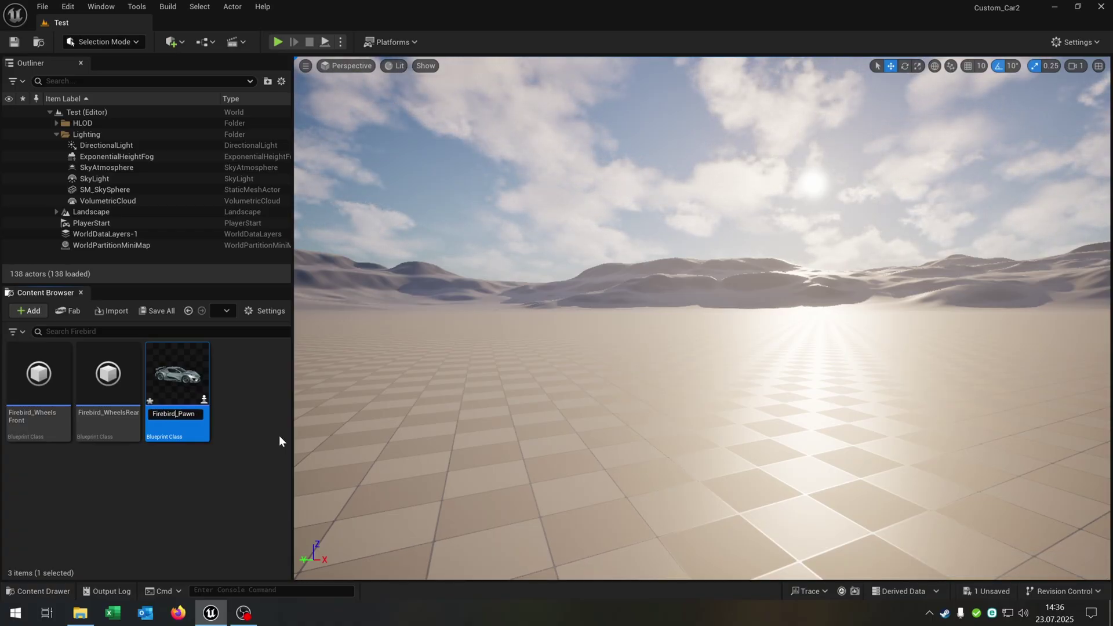
key(Return)
click(203, 468)
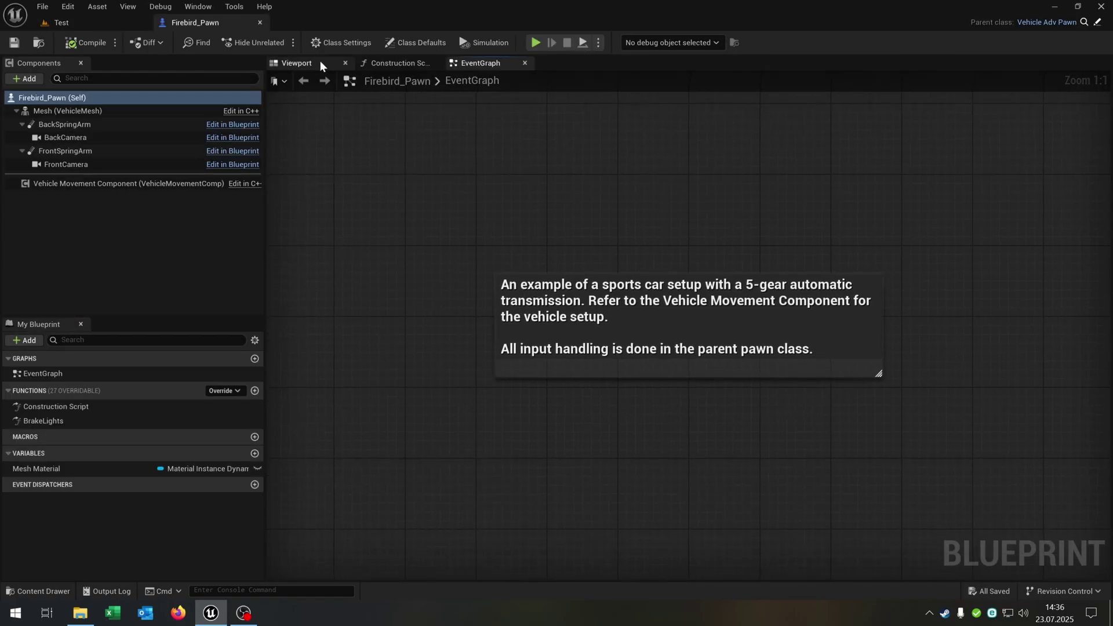
click(306, 63)
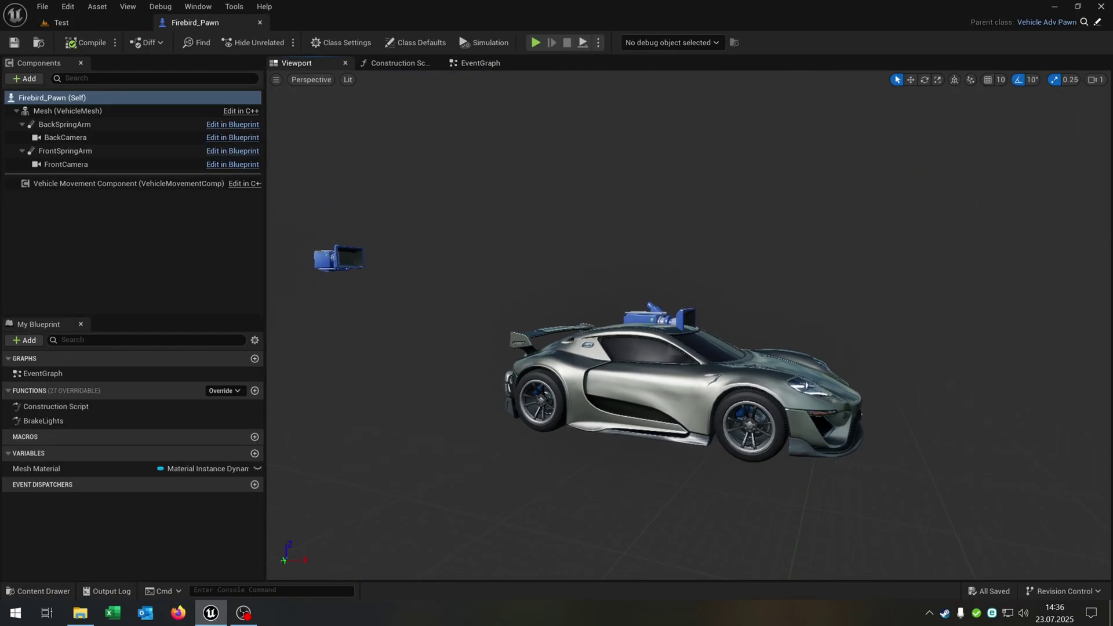
- Set the pawn's Mesh component Skeletal Mesh Asset to SKM_Firebird
click(207, 11)
click(227, 50)
click(79, 111)
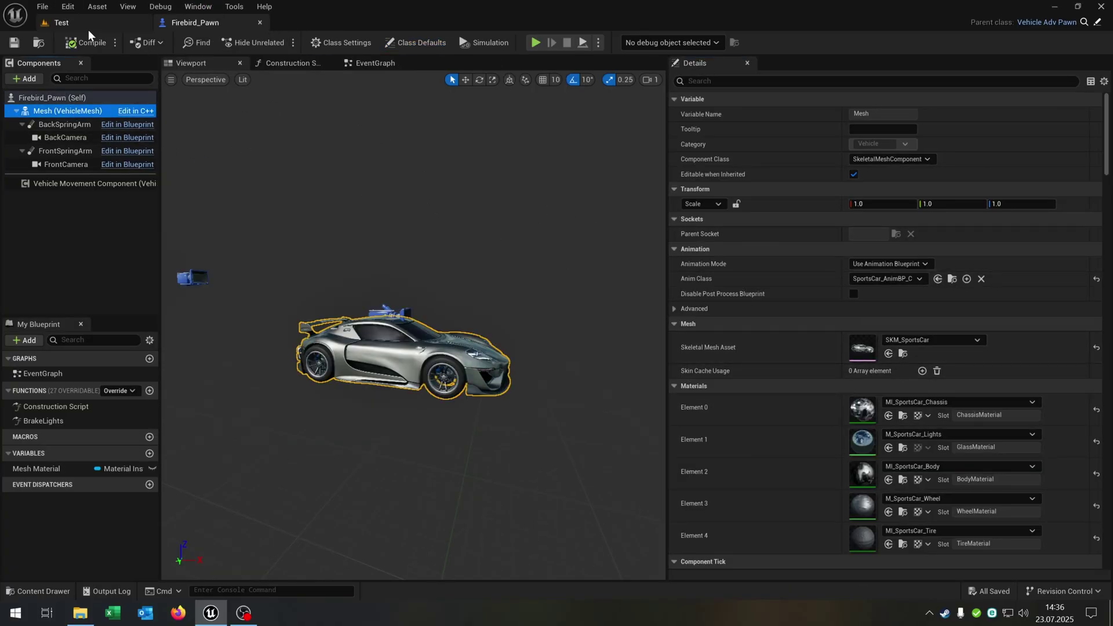
click(921, 342)
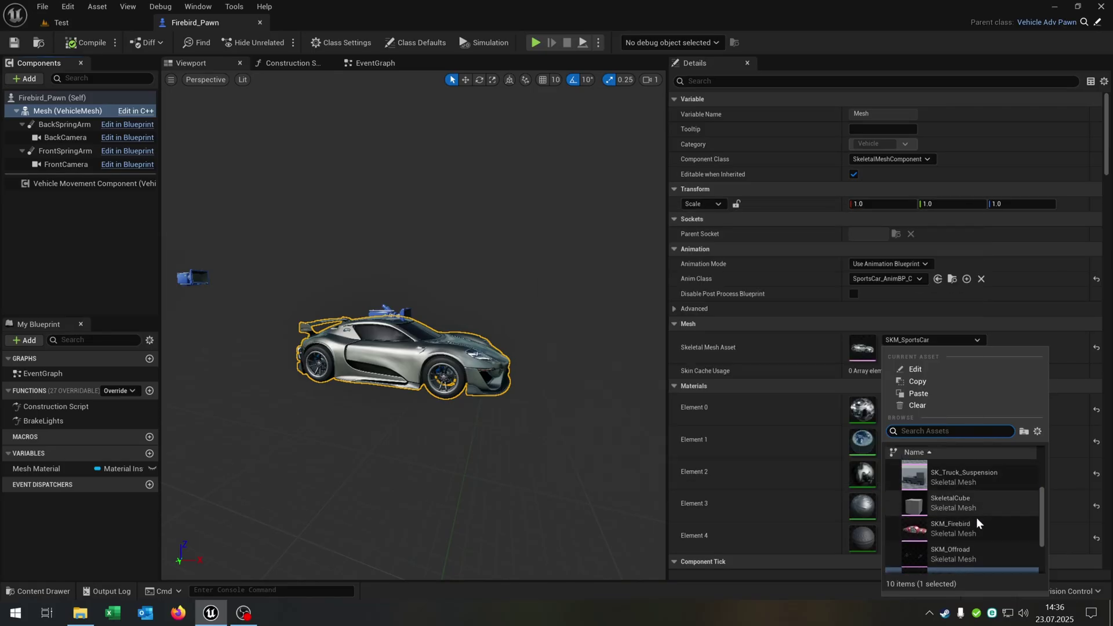
click(969, 521)
drag(547, 430, 558, 408)
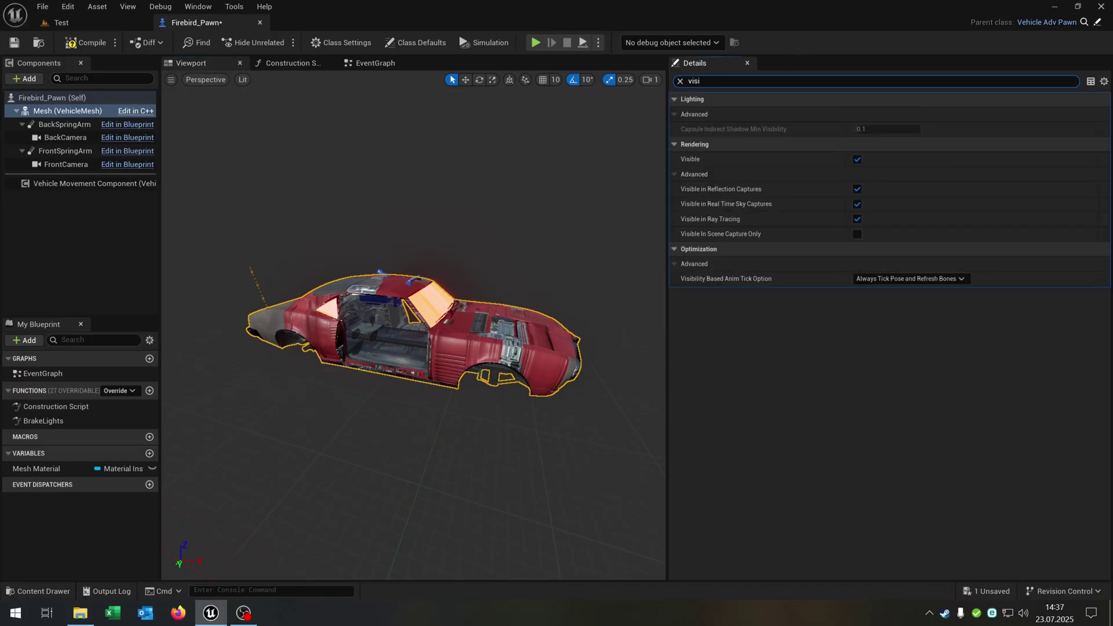
- Make the mesh invisible with Custom collision set to ignore WorldDynamic
click(857, 160)
click(680, 81)
scroll(811, 289, down, 15)
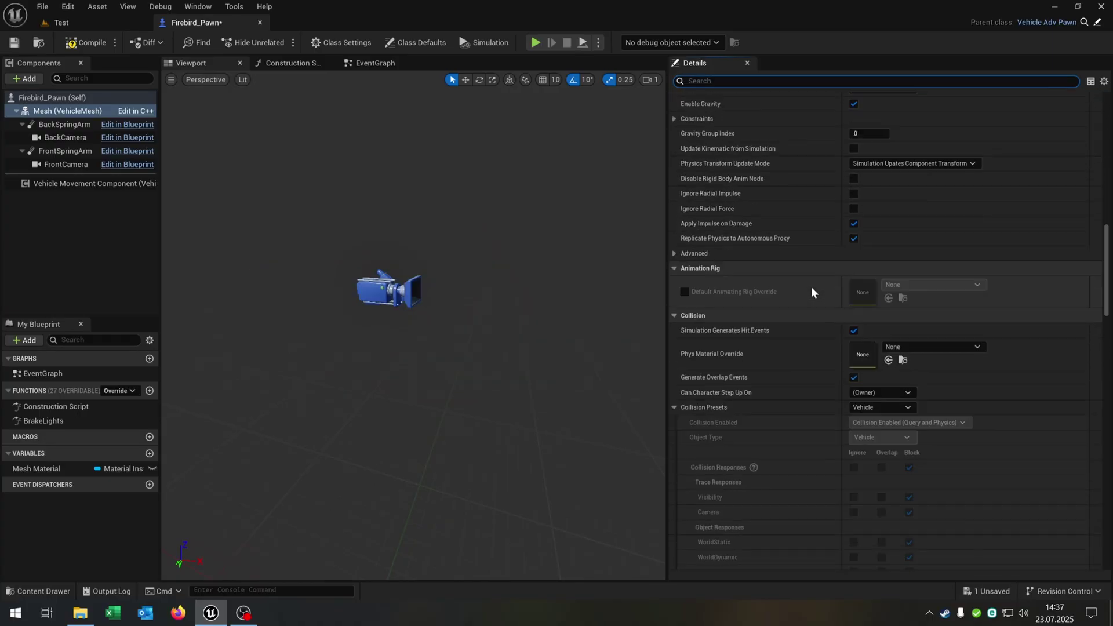
scroll(811, 286, down, 3)
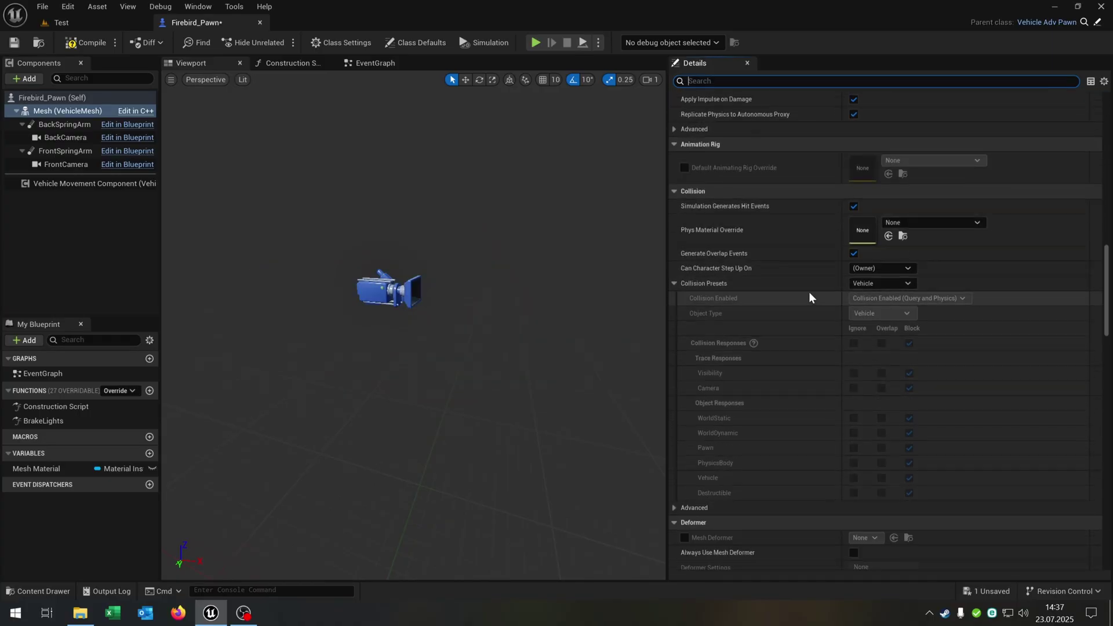
click(868, 284)
click(899, 301)
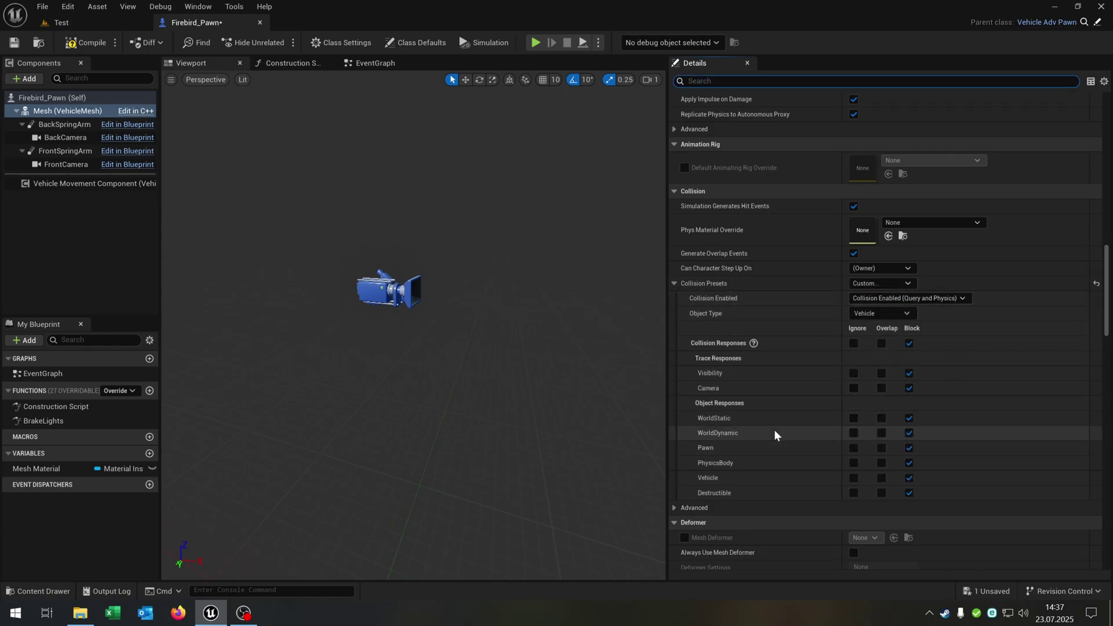
click(854, 433)
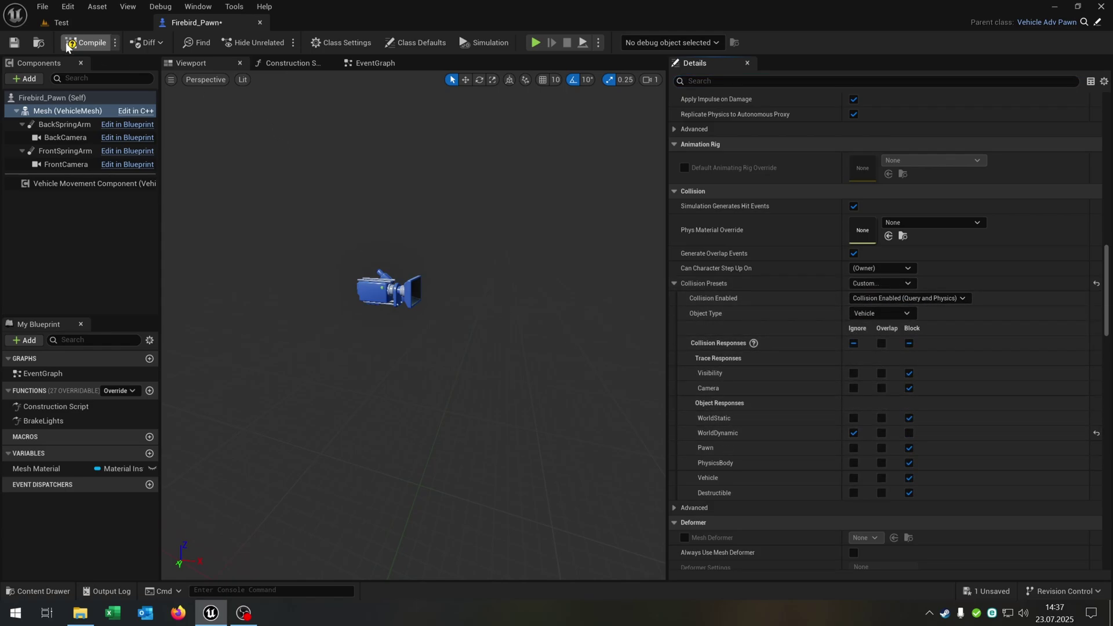
click(747, 63)
- Add the SM_Firebird static mesh from the Firebird folder as a component of Firebird_Pawn
click(94, 25)
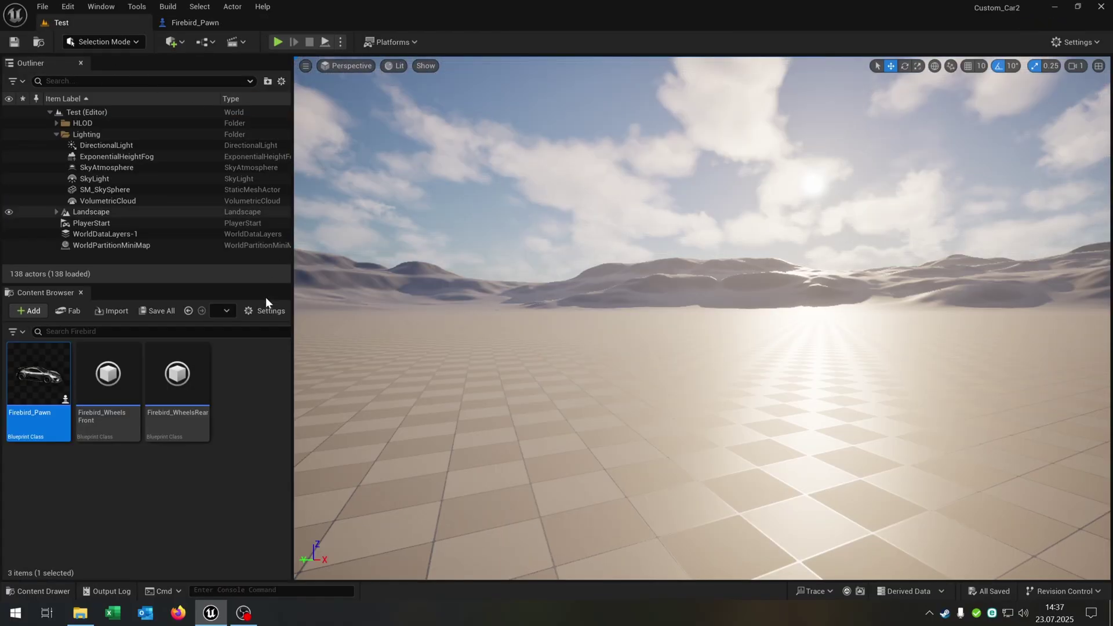
click(188, 311)
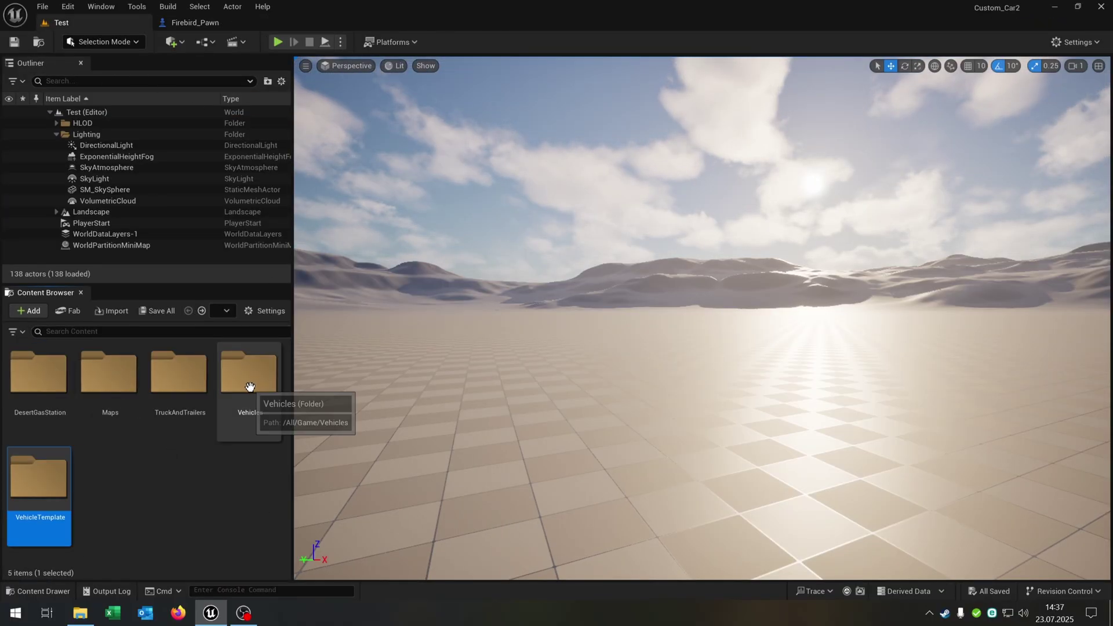
double_click(43, 386)
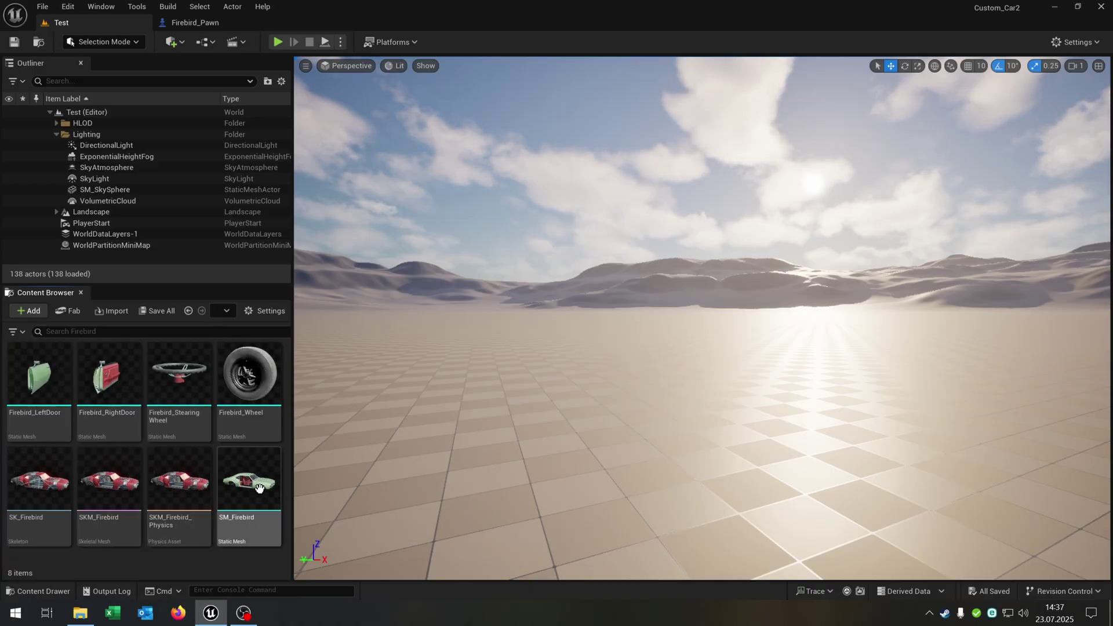
click(266, 536)
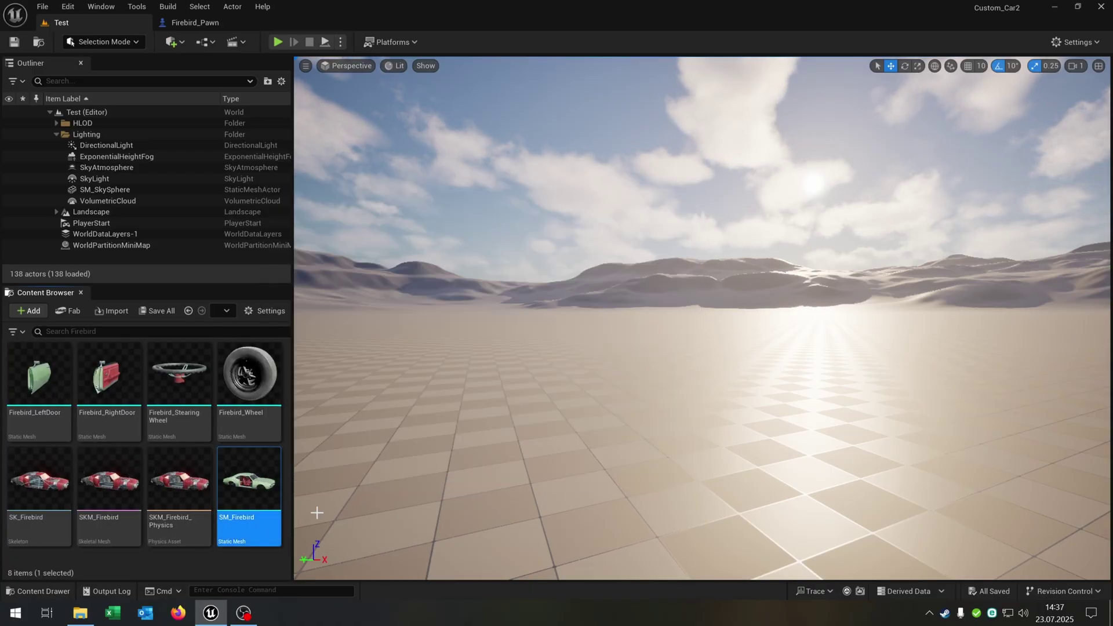
click(200, 24)
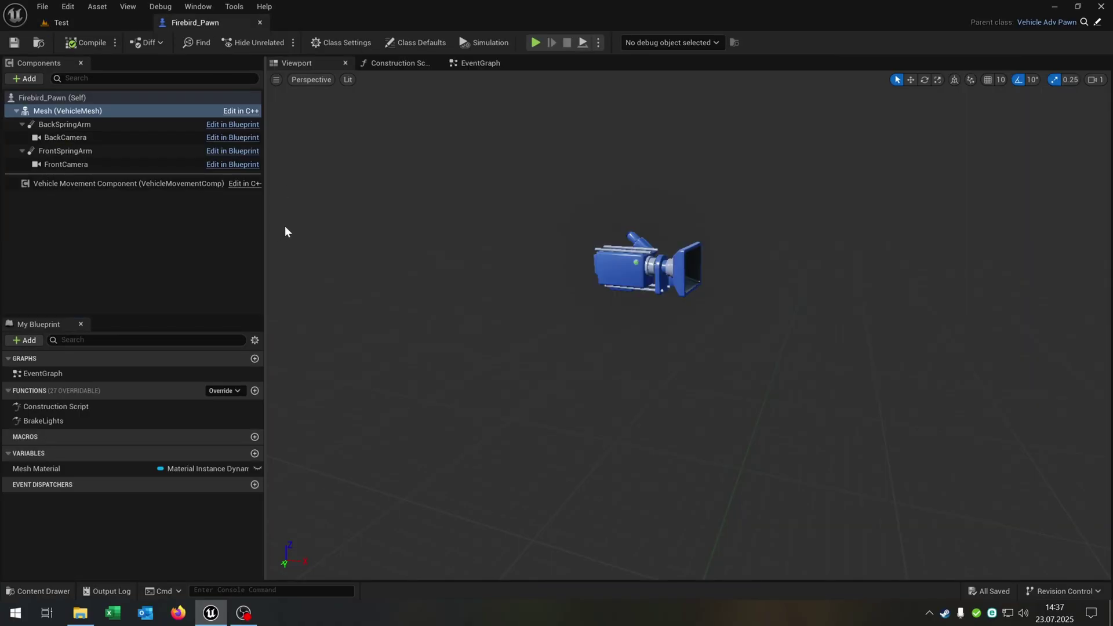
click(26, 79)
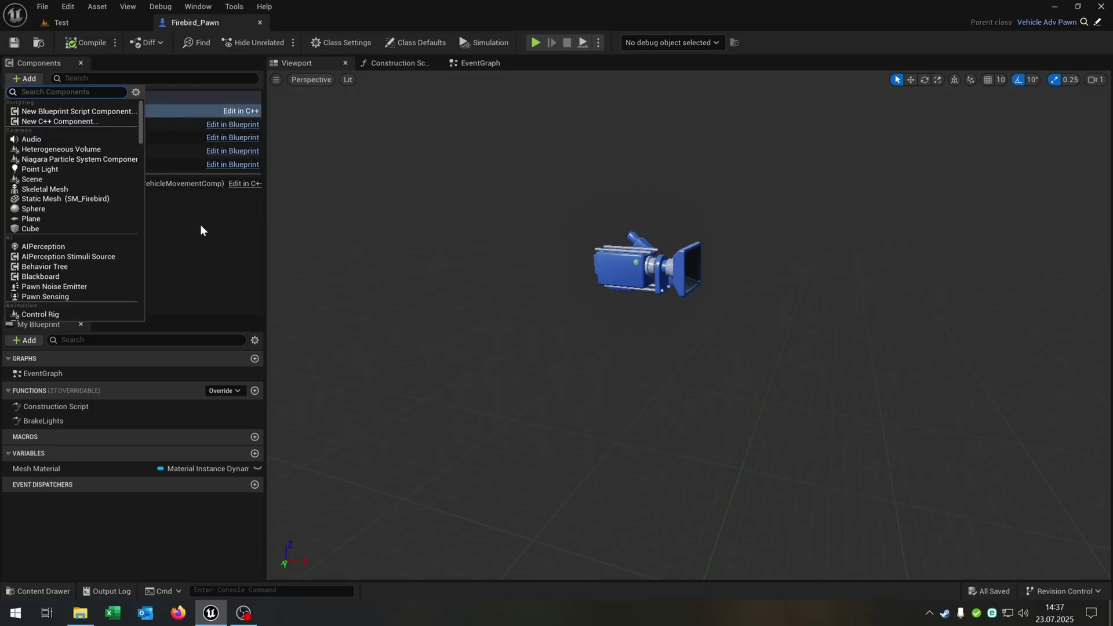
click(85, 200)
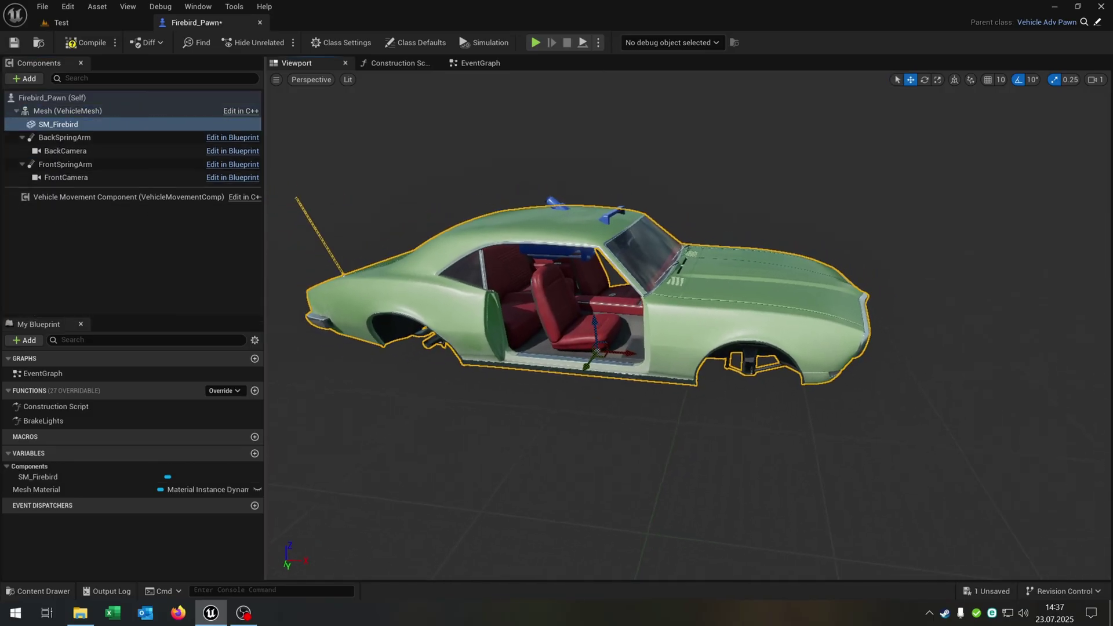
mouse_move(617, 261)
alt+mouse_down()
mouse_move(588, 264)
mouse_move(617, 261)
alt+mouse_up()
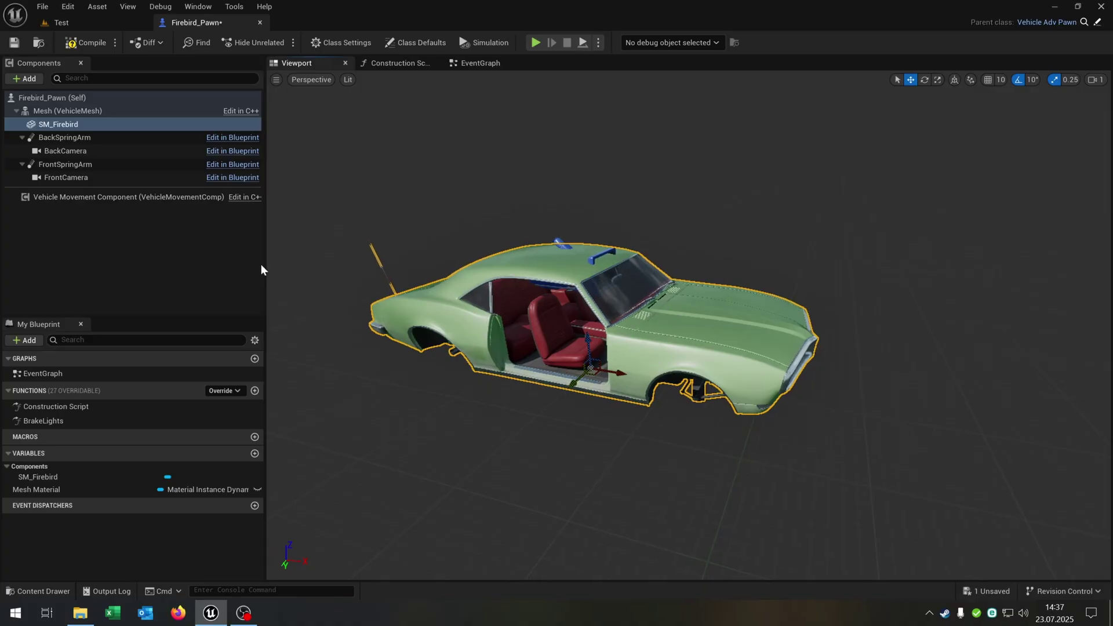
click(163, 237)
- Add a Firebird_Wheel component under the vehicle mesh, rename it Firebird_Wheel1, and duplicate it three times
click(92, 25)
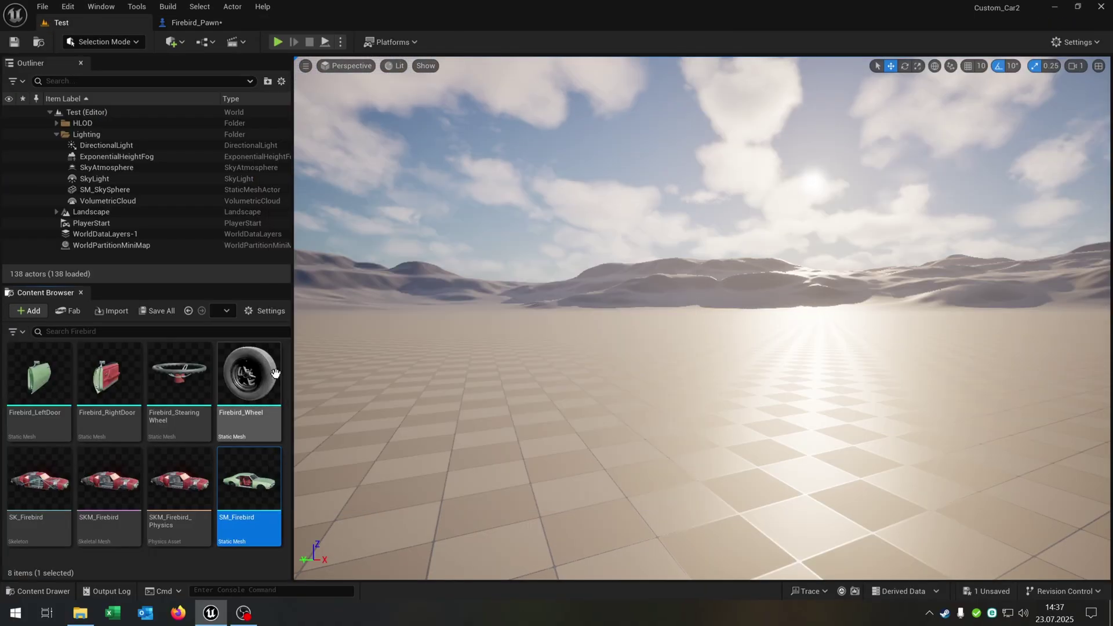
click(197, 22)
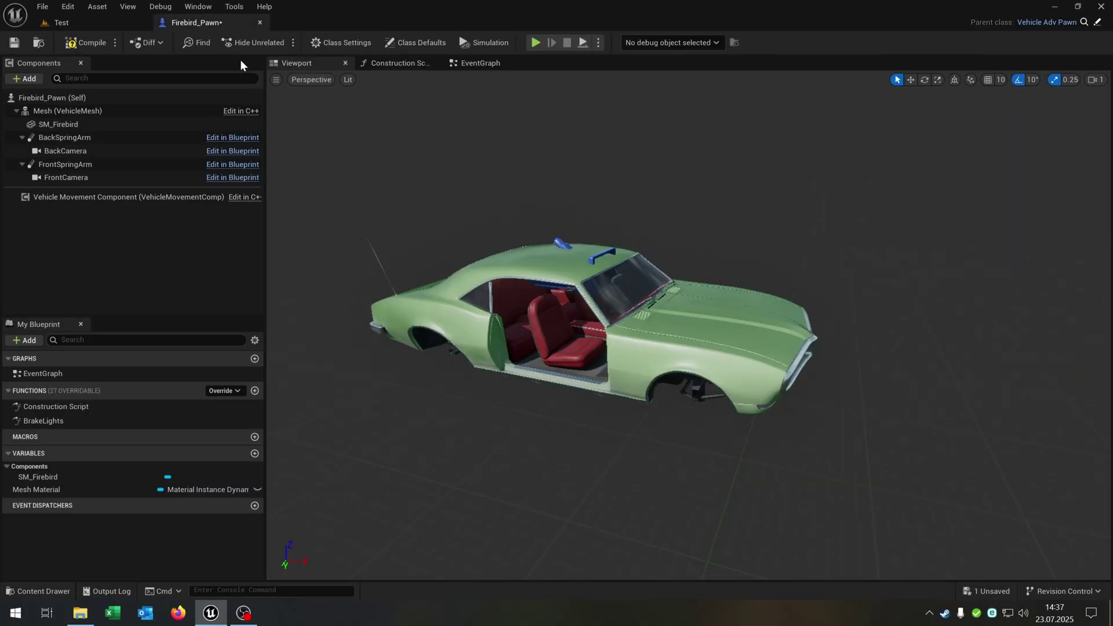
click(63, 110)
click(26, 78)
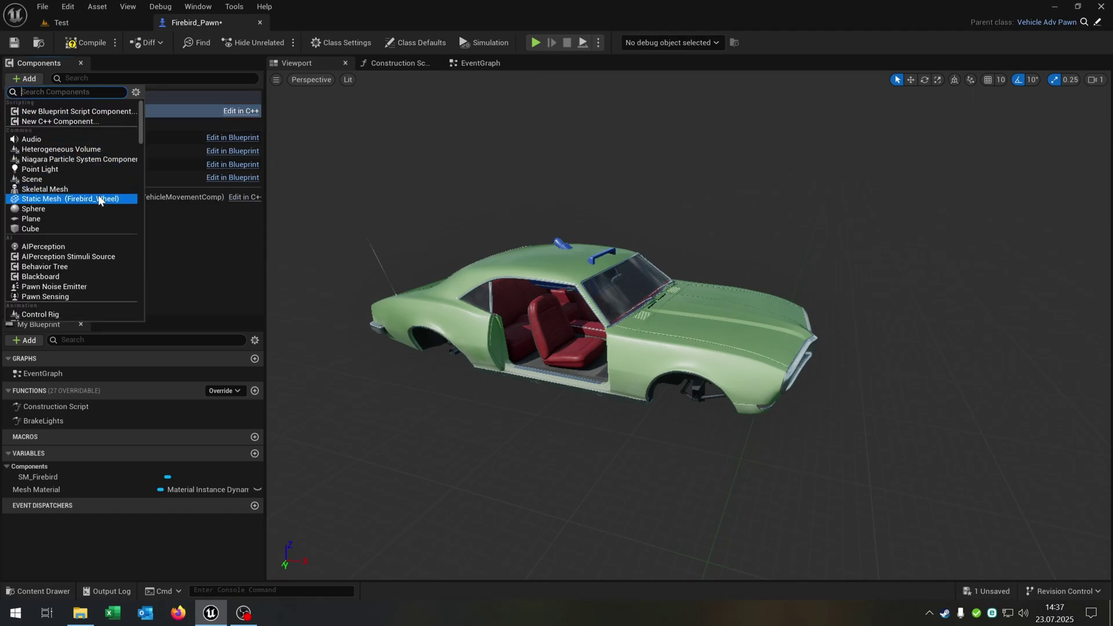
click(119, 199)
click(161, 218)
click(78, 125)
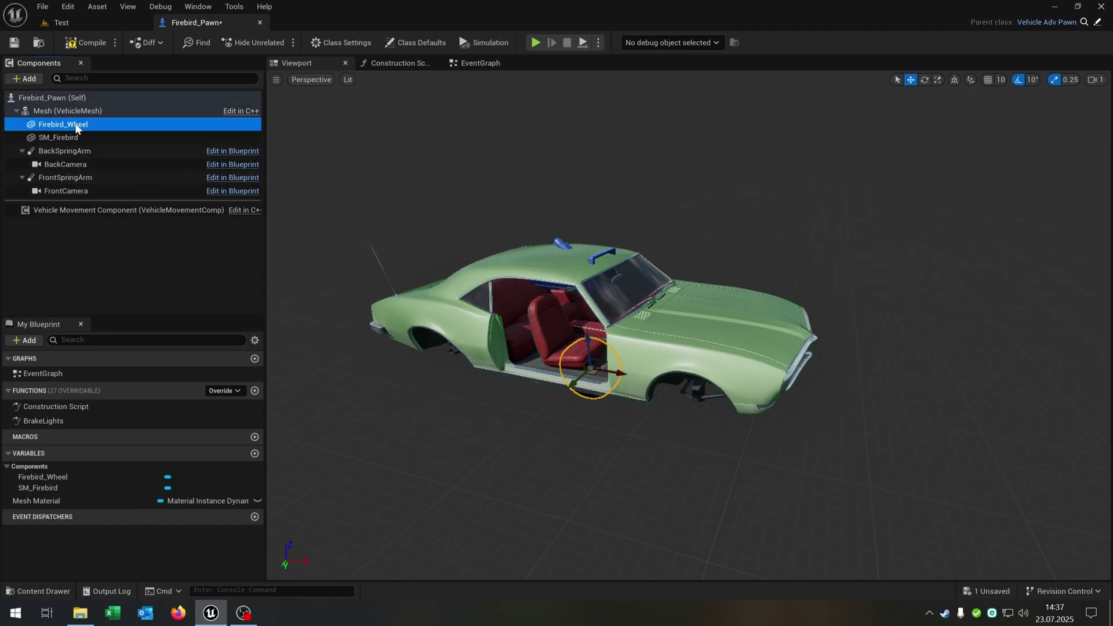
key(F2)
text(1)
key(Return)
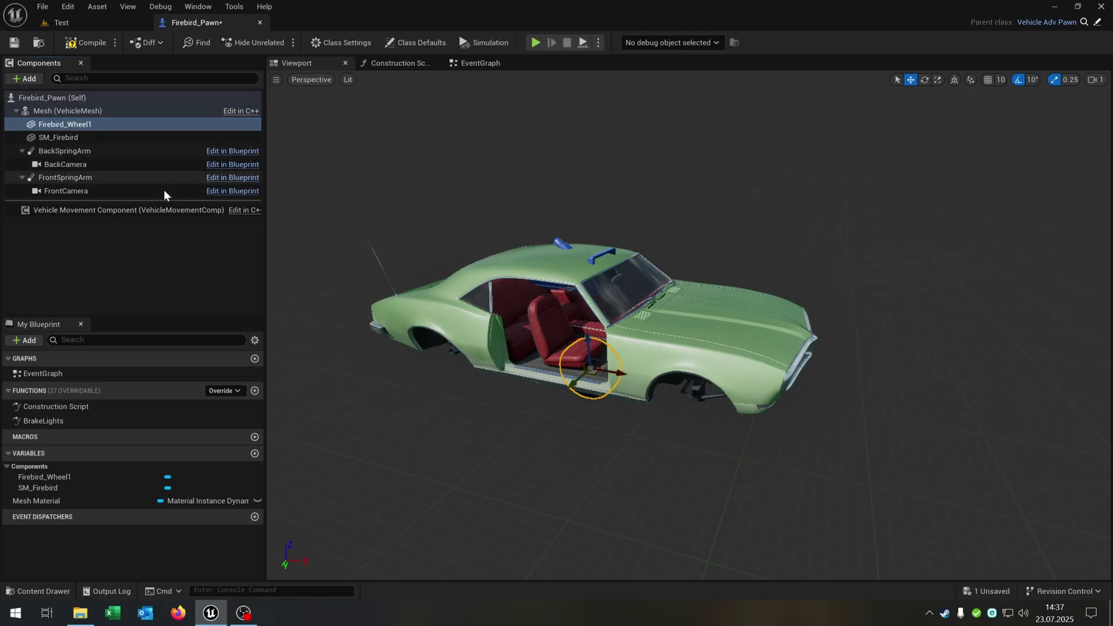
key(ctrl+d)
key(ctrl+d)
key(ctrl+d)
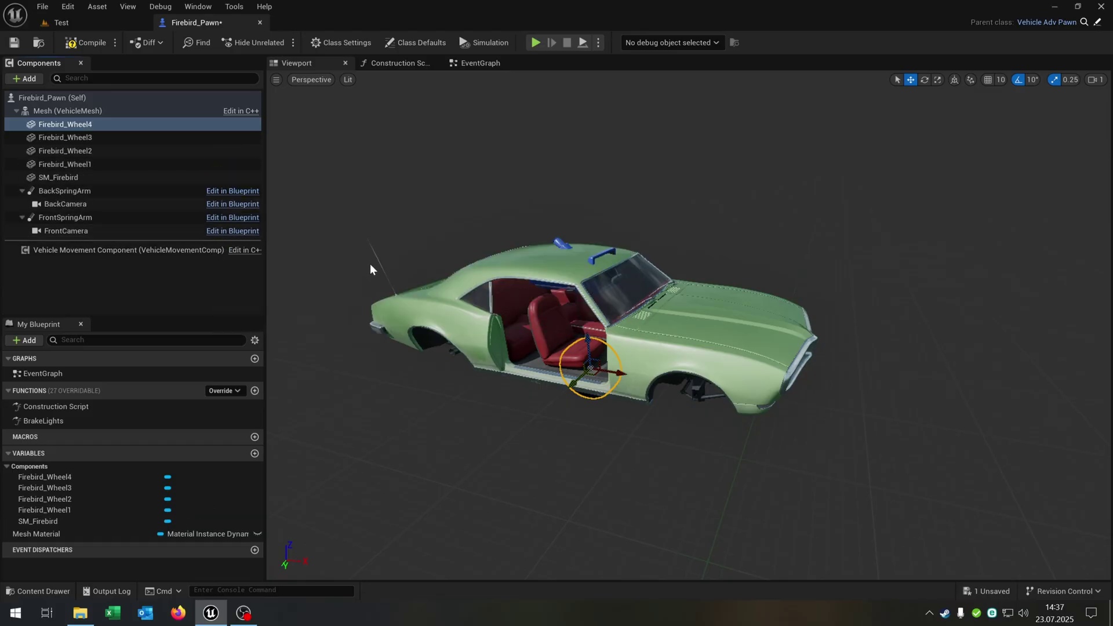
click(198, 7)
- Select Firebird_Wheel1–4 and SM_Firebird together and change their Collision Presets from BlockAllDynamic to Custom
click(262, 66)
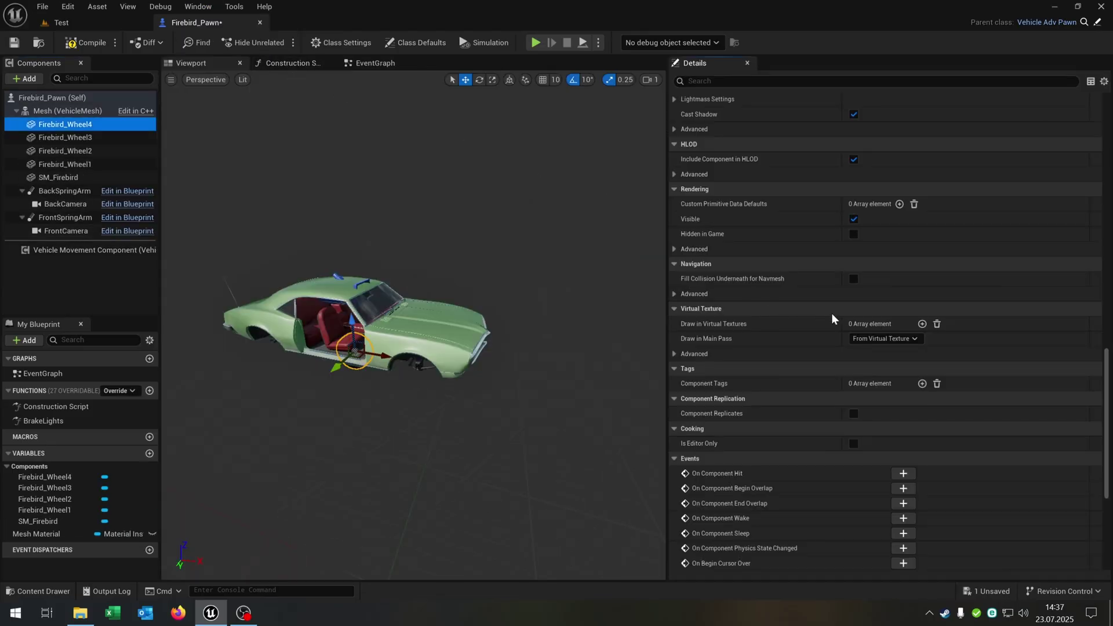
scroll(844, 314, up, 15)
shift+click(87, 178)
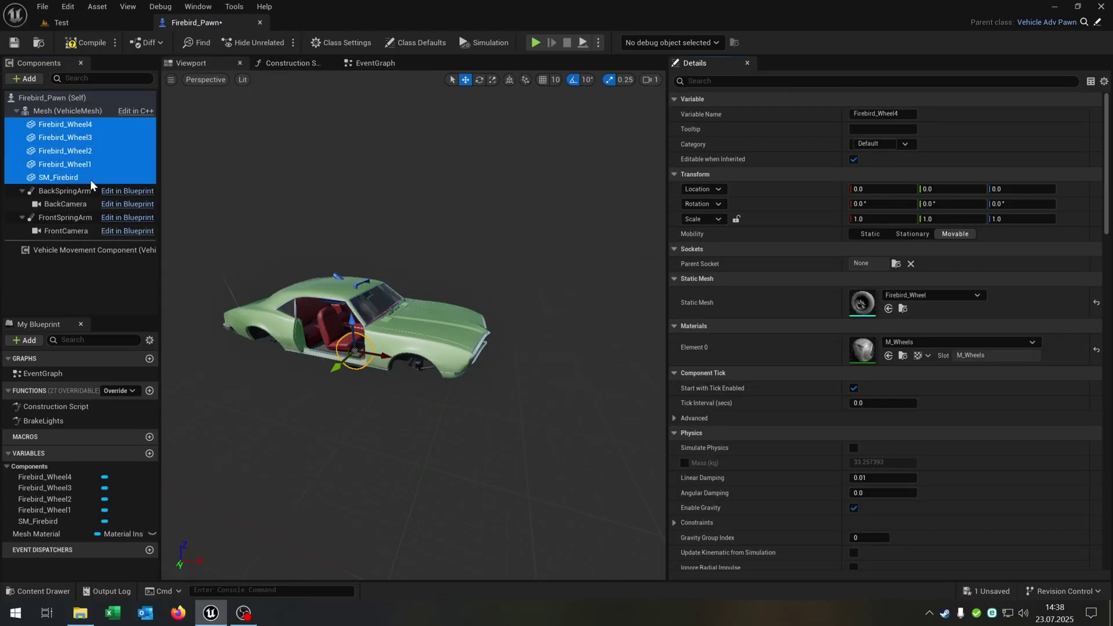
scroll(771, 290, down, 10)
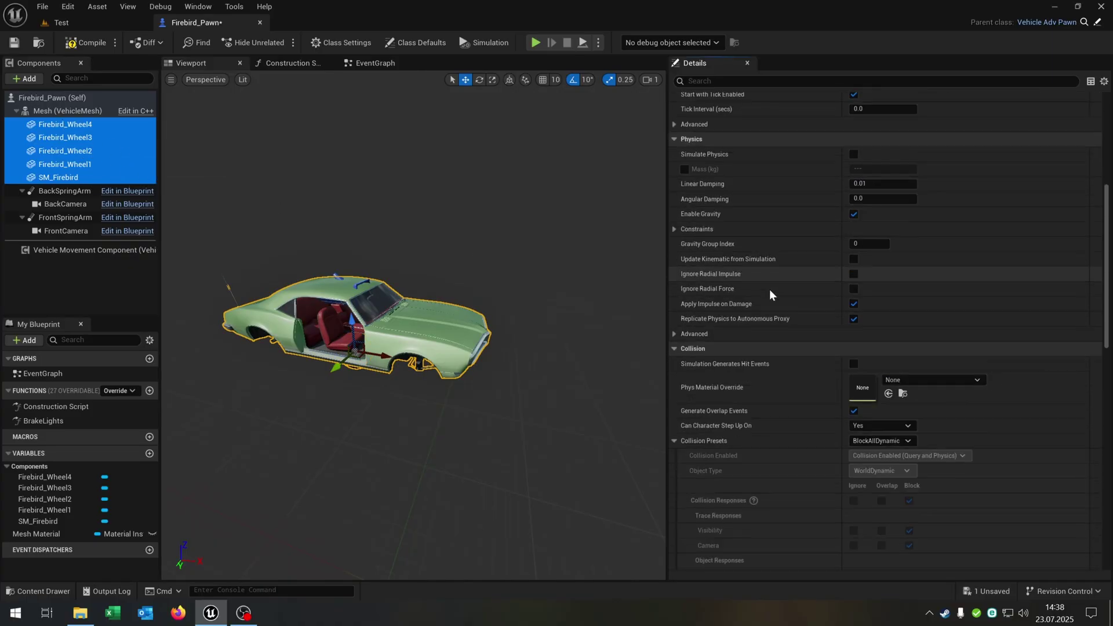
scroll(769, 290, down, 5)
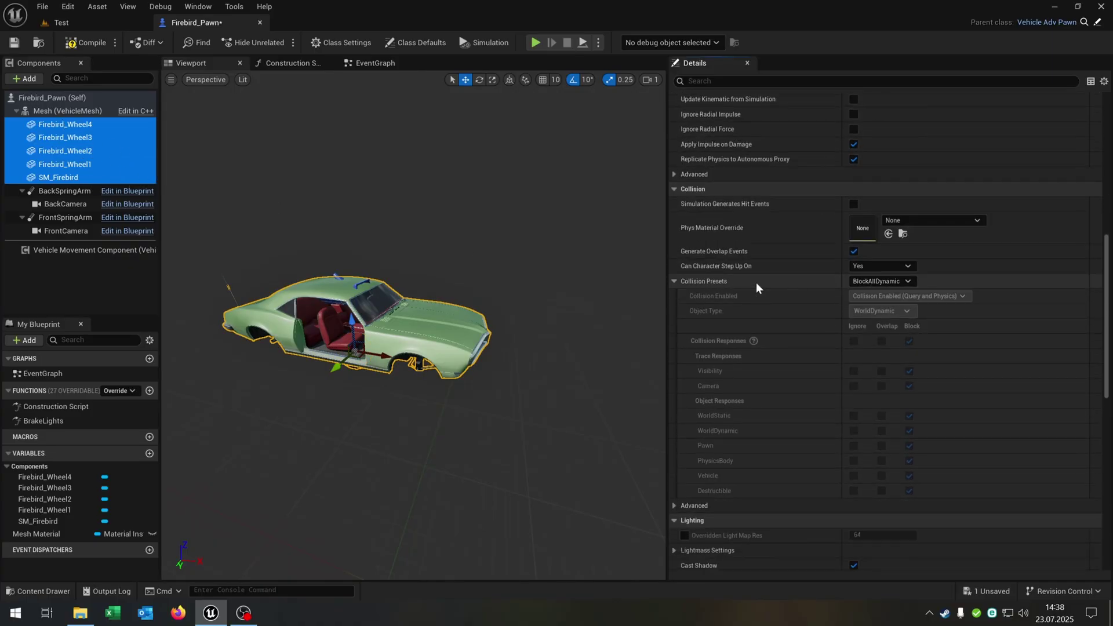
click(880, 281)
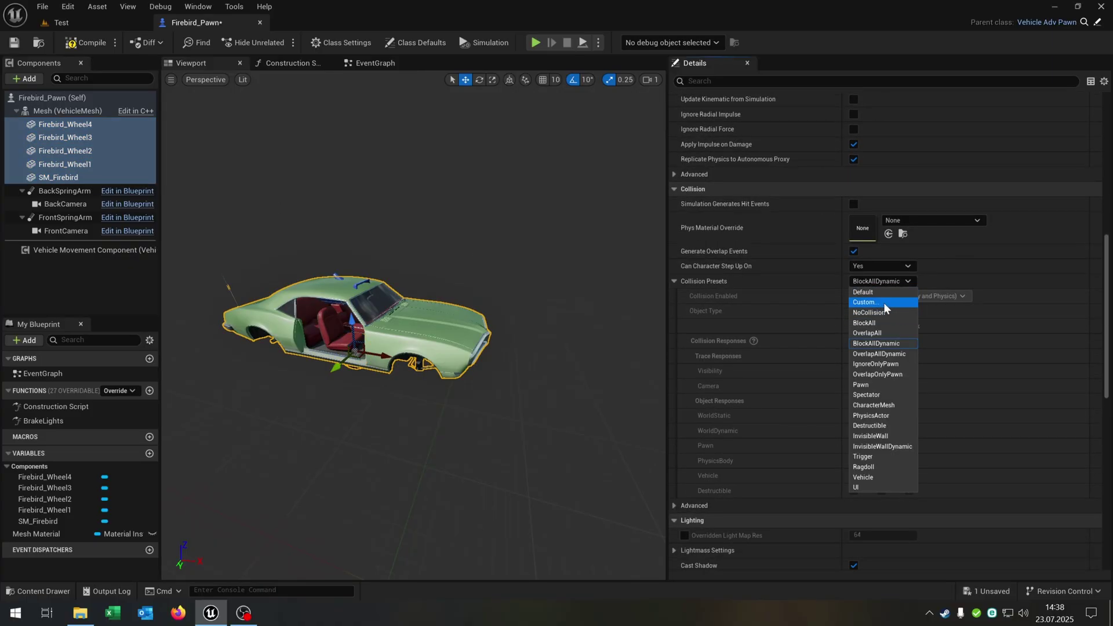
click(883, 303)
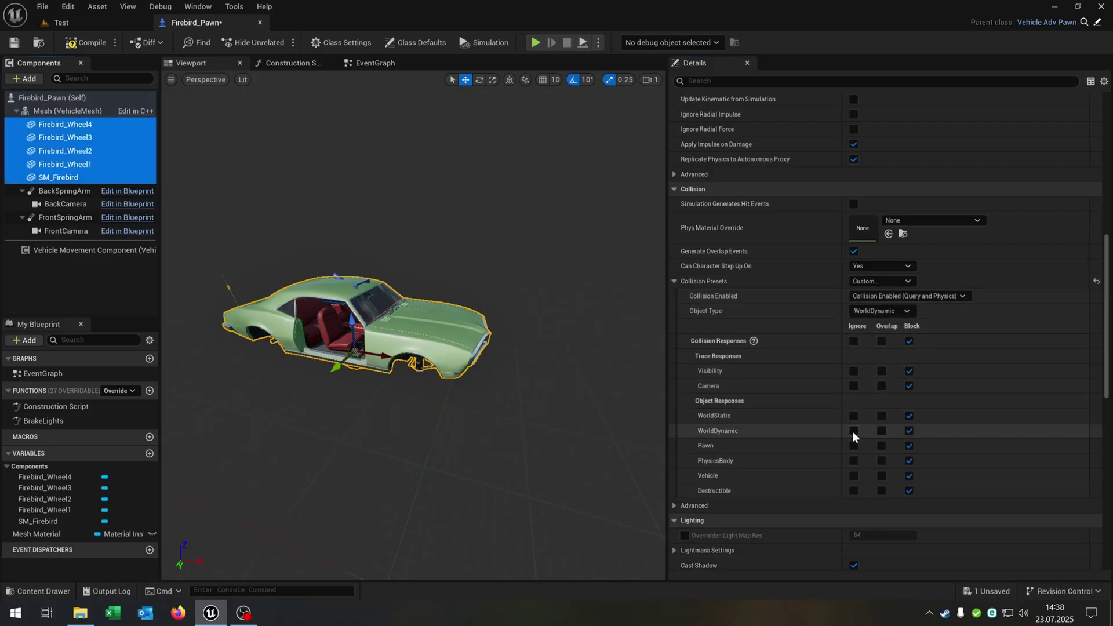
- Attach Firebird_Wheel4 to socket FL, Wheel3 to FR, Wheel2 to RL and Wheel1 to RR
click(100, 130)
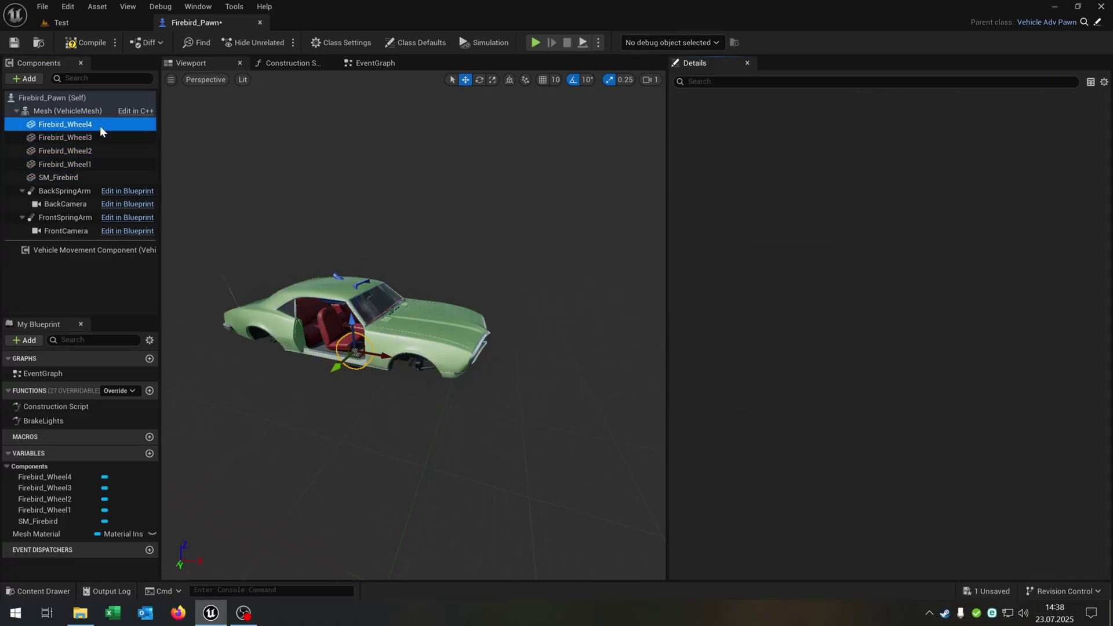
click(896, 263)
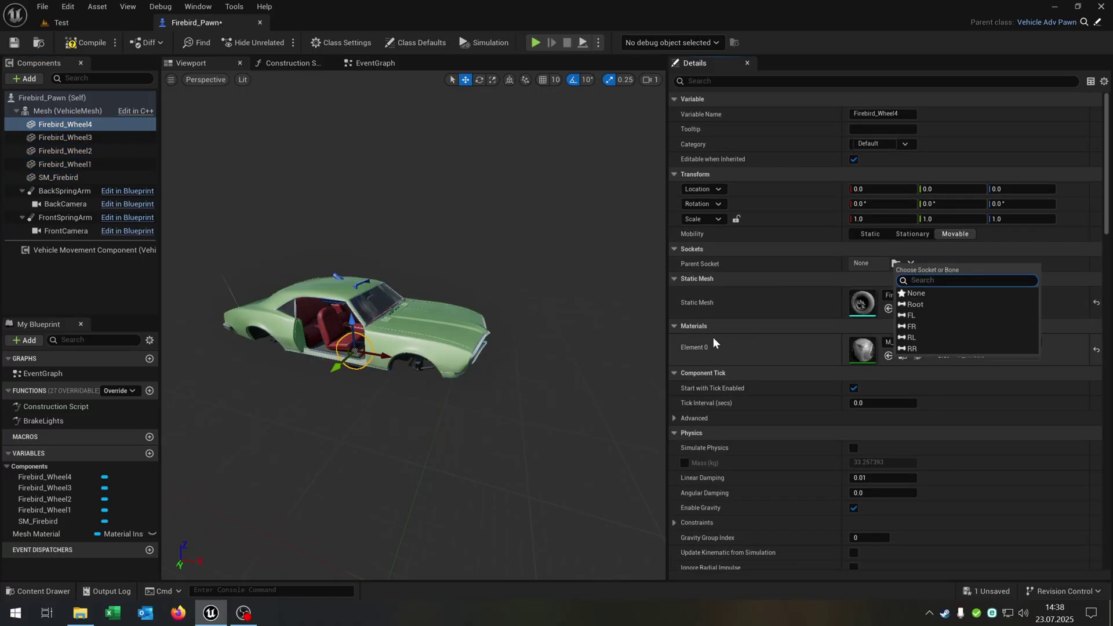
click(909, 315)
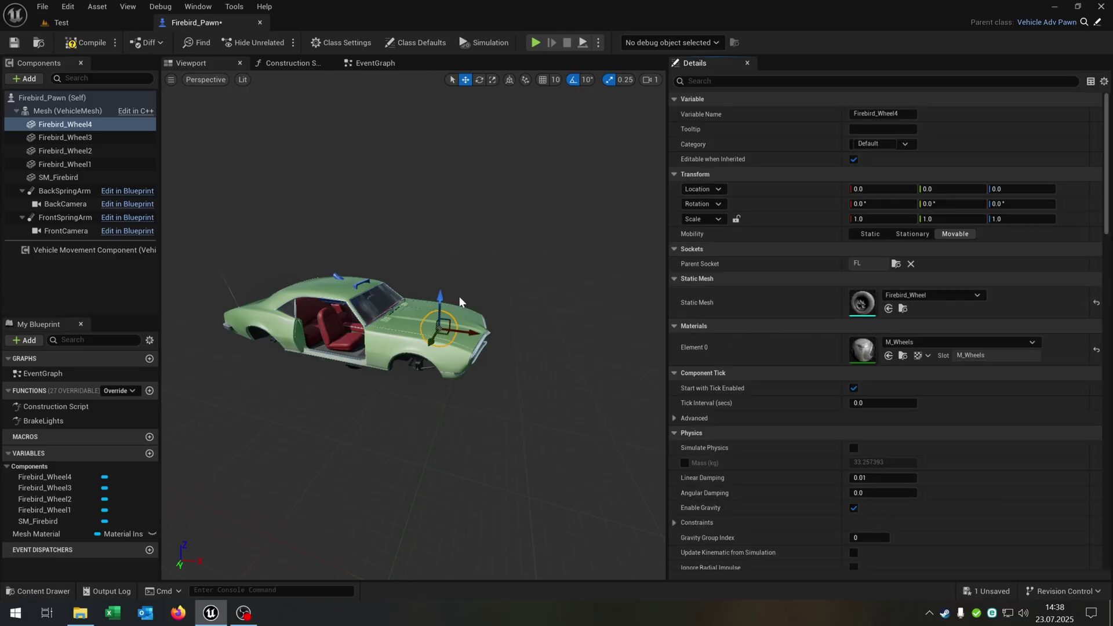
click(65, 138)
click(895, 263)
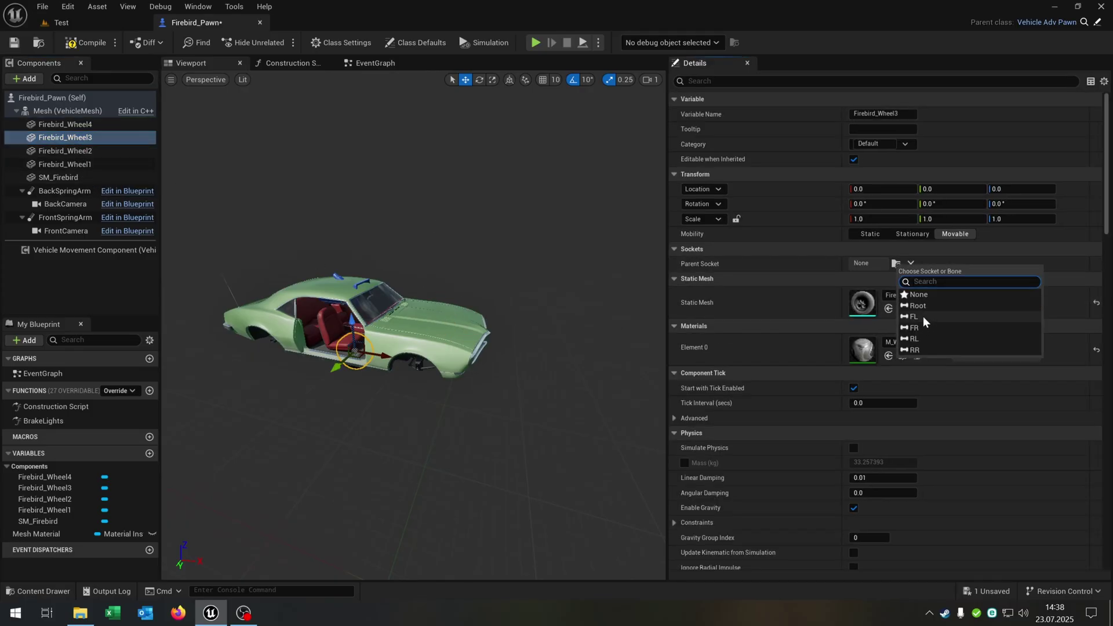
click(914, 327)
click(65, 151)
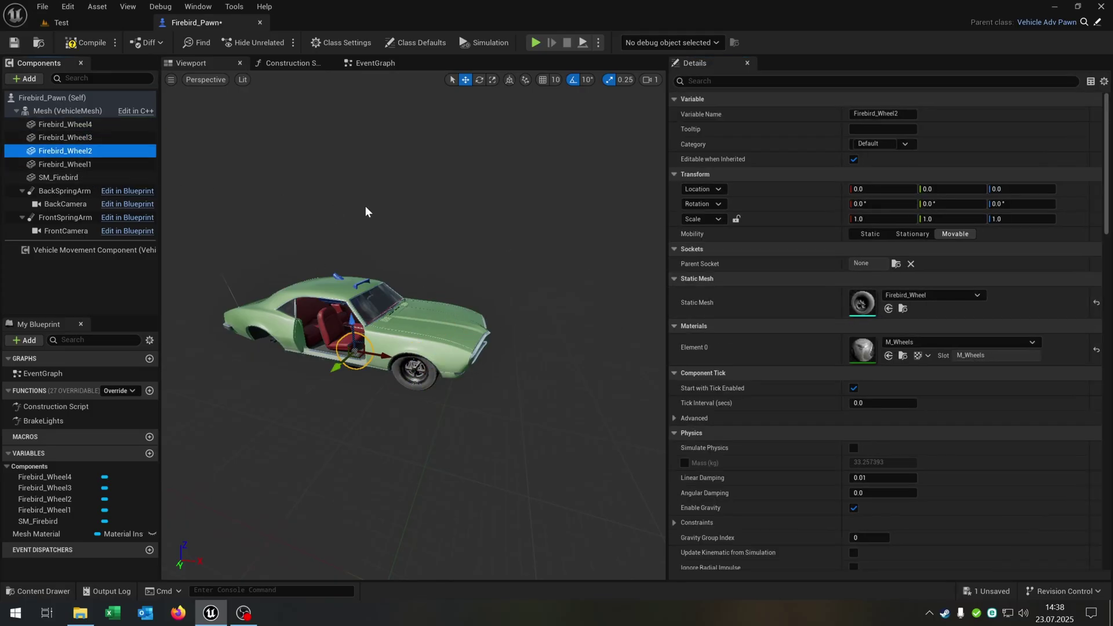
click(895, 263)
click(934, 335)
click(100, 164)
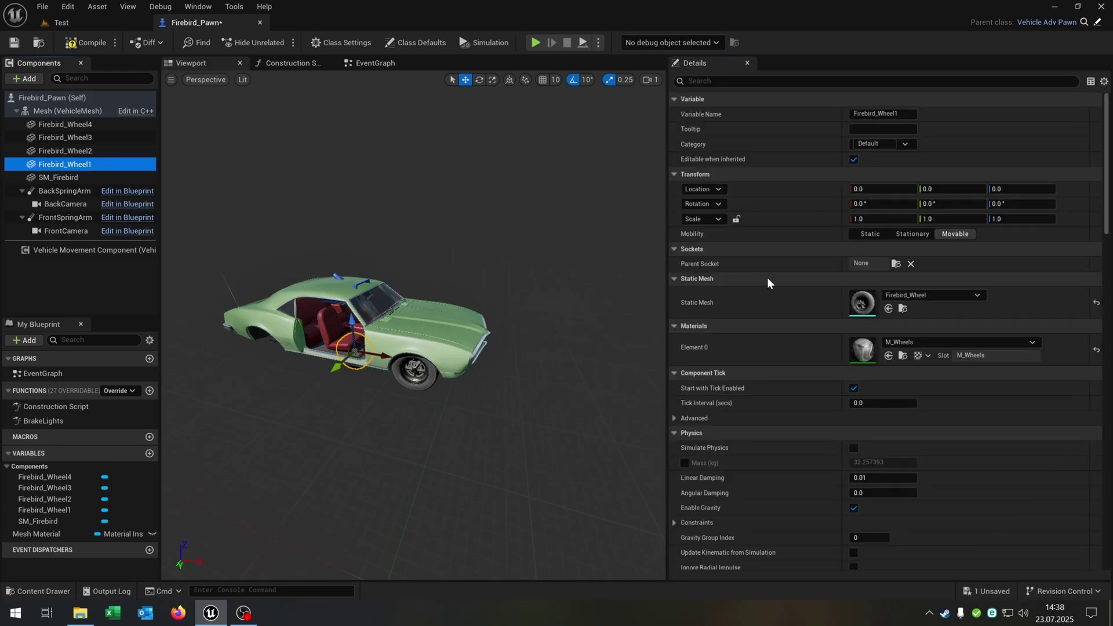
click(896, 263)
click(920, 351)
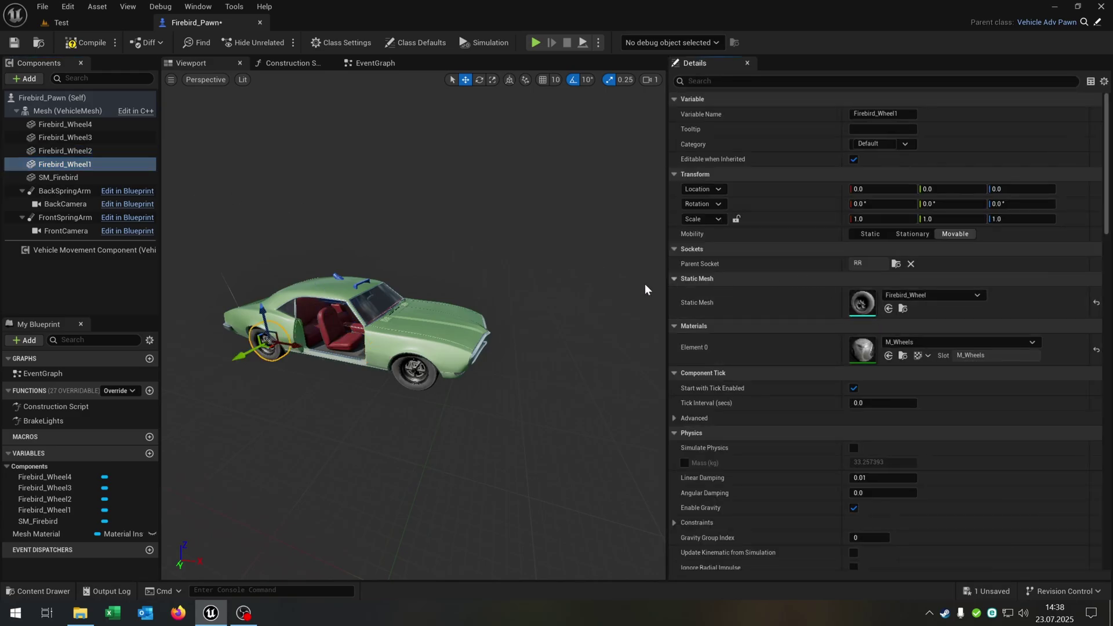
- Rotate Firebird_Wheel2 and Firebird_Wheel4 to -180° on Z, then save Firebird_Pawn
drag(558, 293, 435, 287)
click(360, 309)
ctrl+click(538, 292)
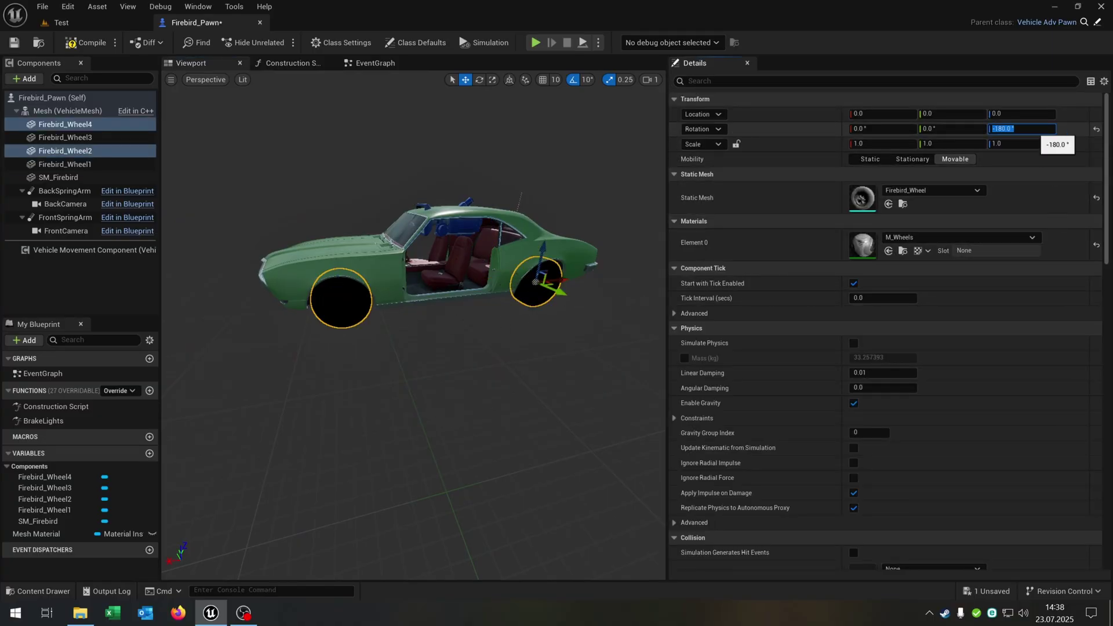
key(Return)
mouse_move(355, 384)
mouse_down()
mouse_move(457, 381)
mouse_move(354, 384)
mouse_up()
click(99, 287)
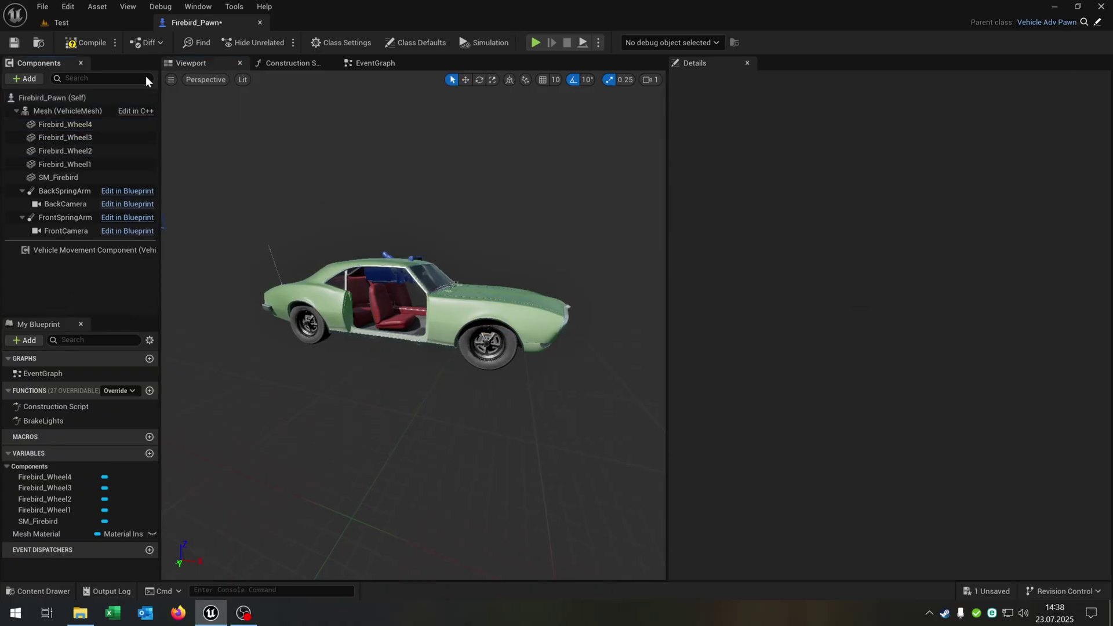
click(14, 45)
click(88, 250)
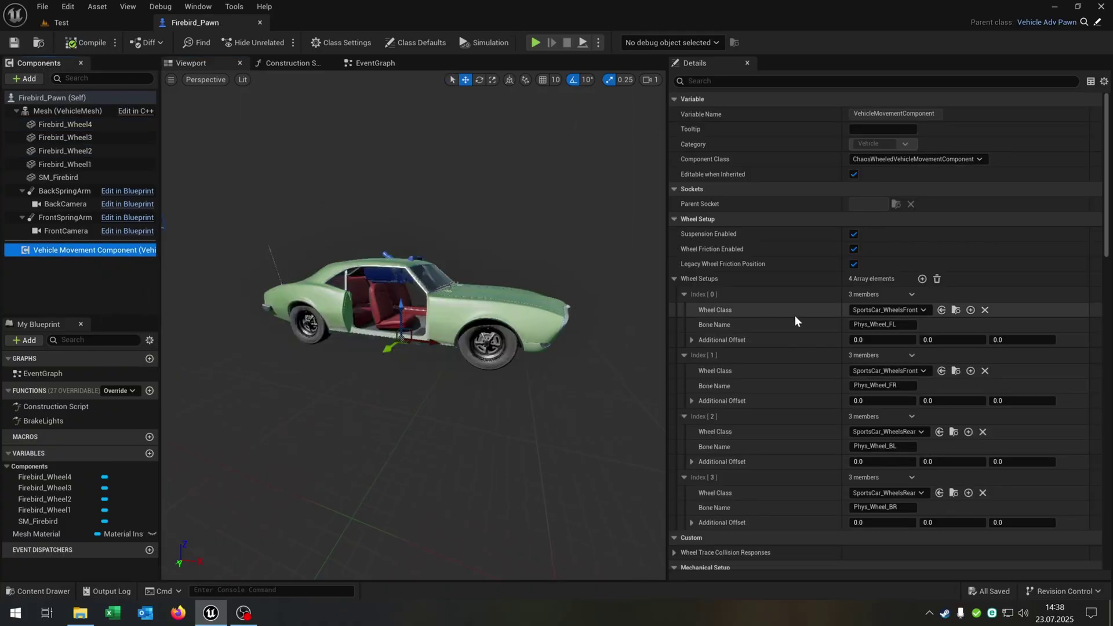
- Set the four wheel setups' bone names to FL, FR, RL and RR
scroll(916, 349, down, 2)
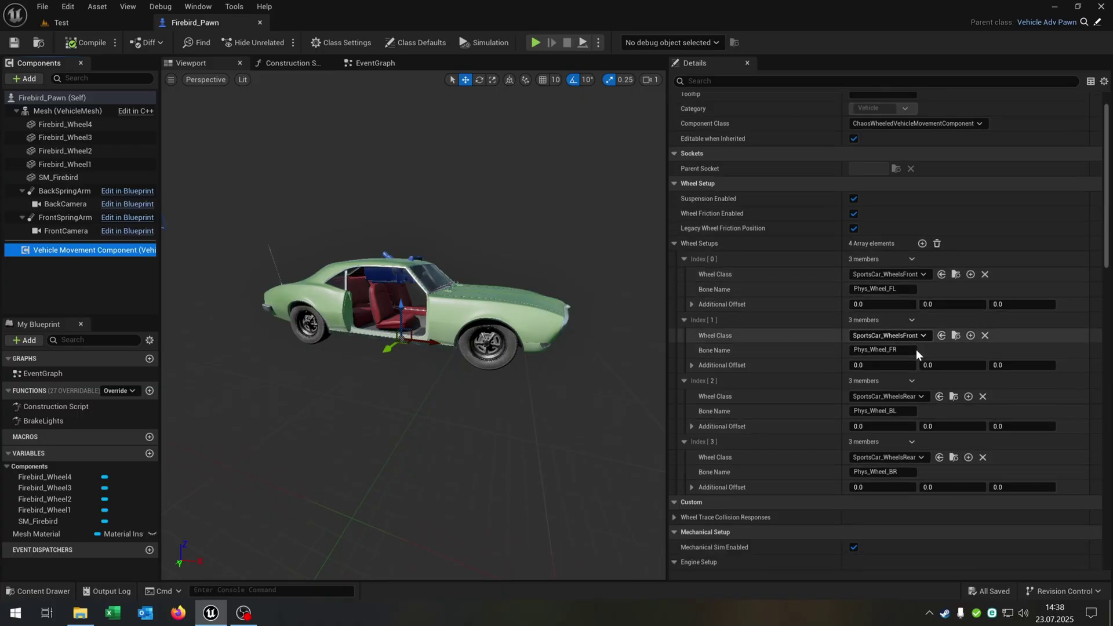
click(897, 289)
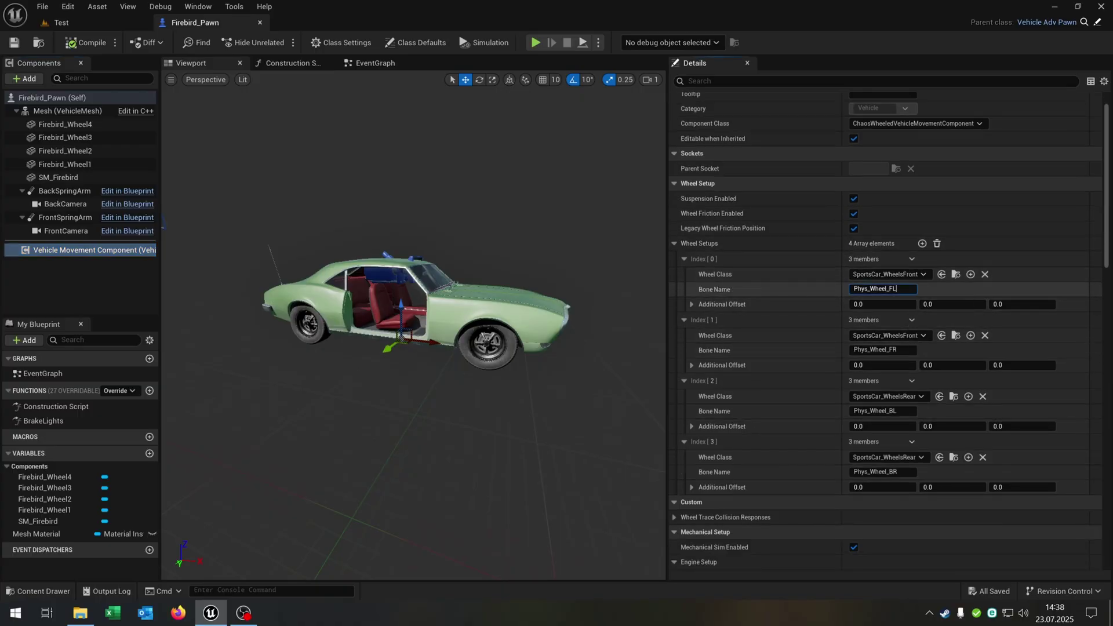
text(FL)
click(911, 350)
text(FR)
key(Return)
click(911, 411)
text(RL)
key(Return)
click(911, 472)
text(RR)
key(Return)
- Set the wheel classes to Firebird_WheelsFront for FL/FR and Firebird_WheelsRear for RL/RR
click(907, 275)
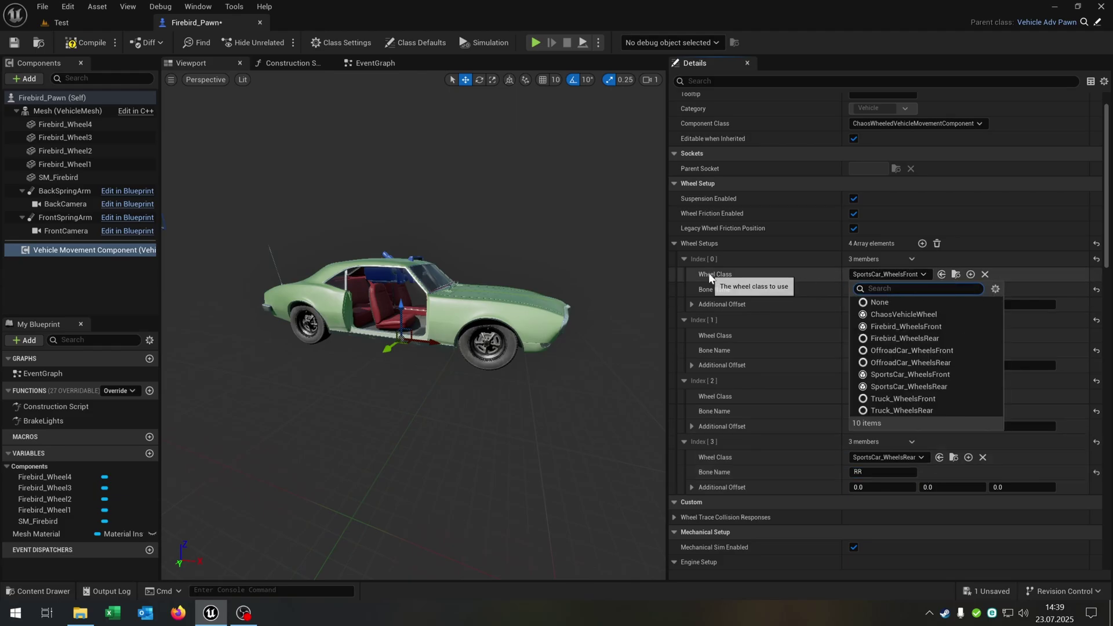
click(942, 329)
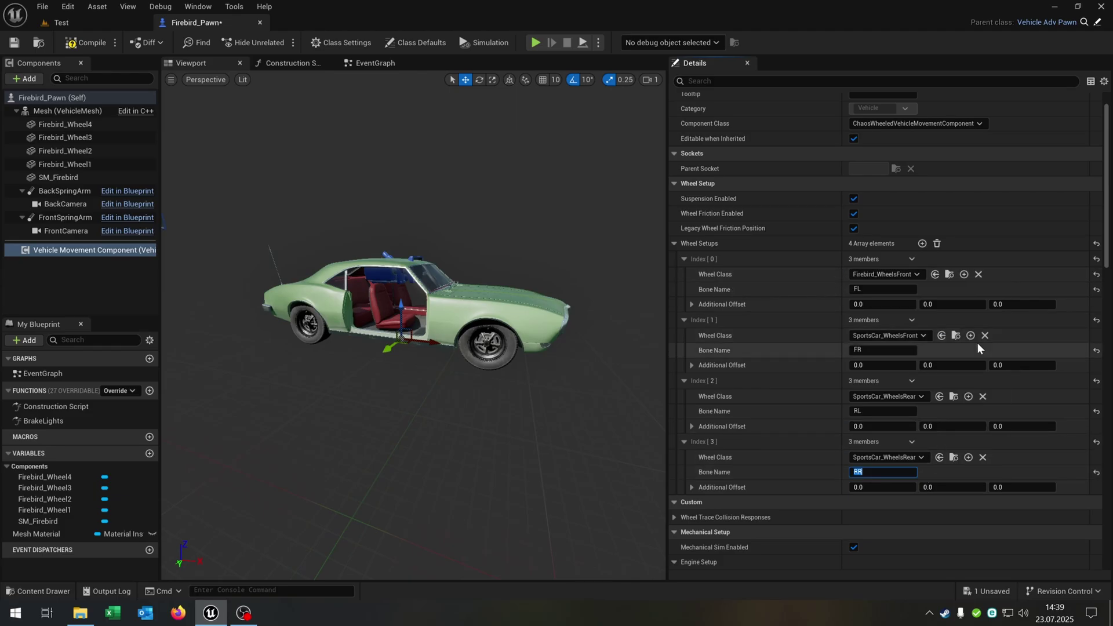
click(904, 335)
click(933, 388)
click(914, 396)
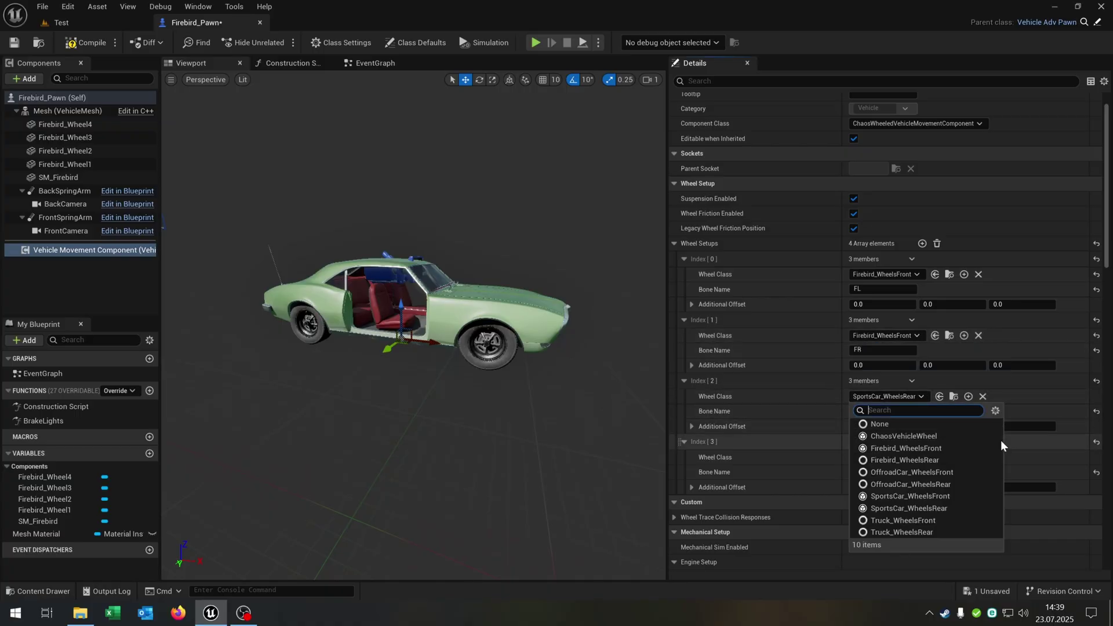
click(953, 459)
click(916, 456)
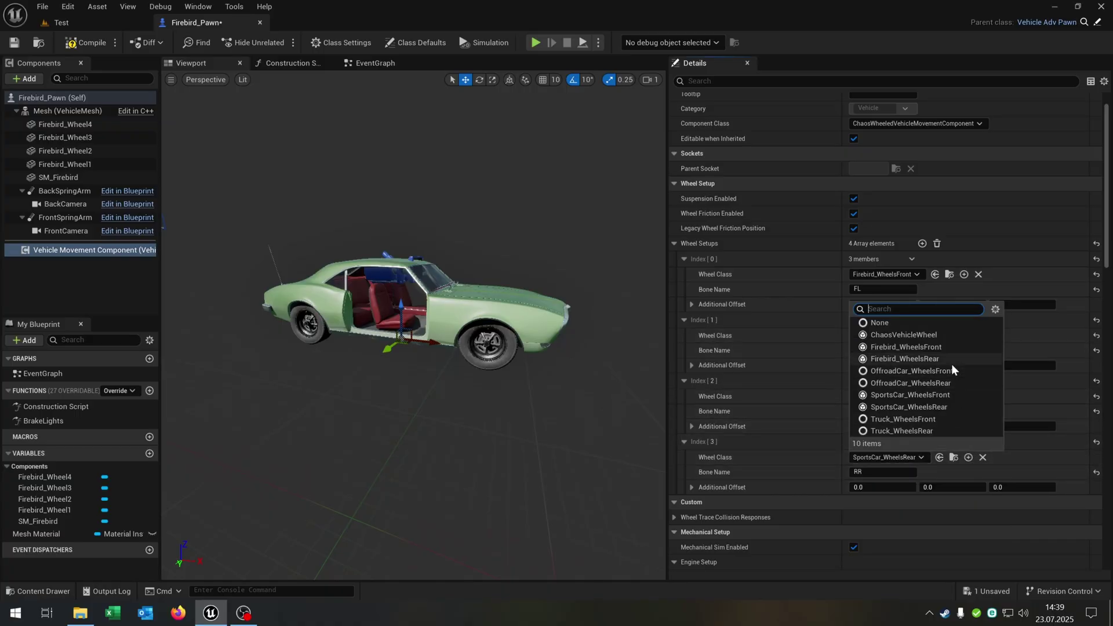
click(927, 360)
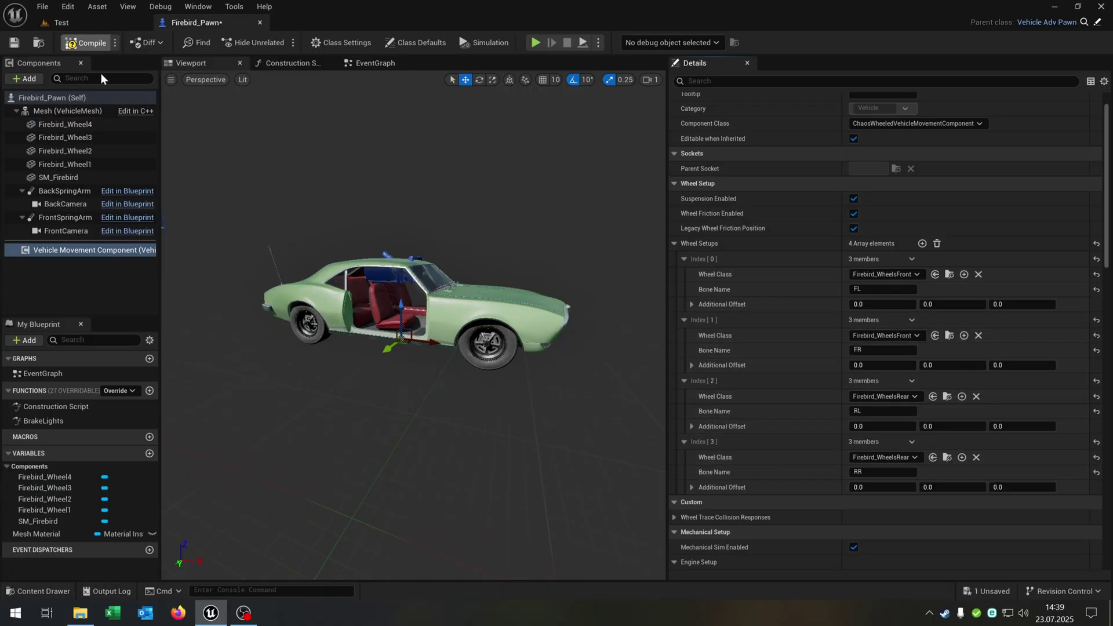
drag(290, 163, 302, 139)
- In Project Settings > Maps & Modes, set Default Pawn Class to Firebird_Pawn
click(748, 63)
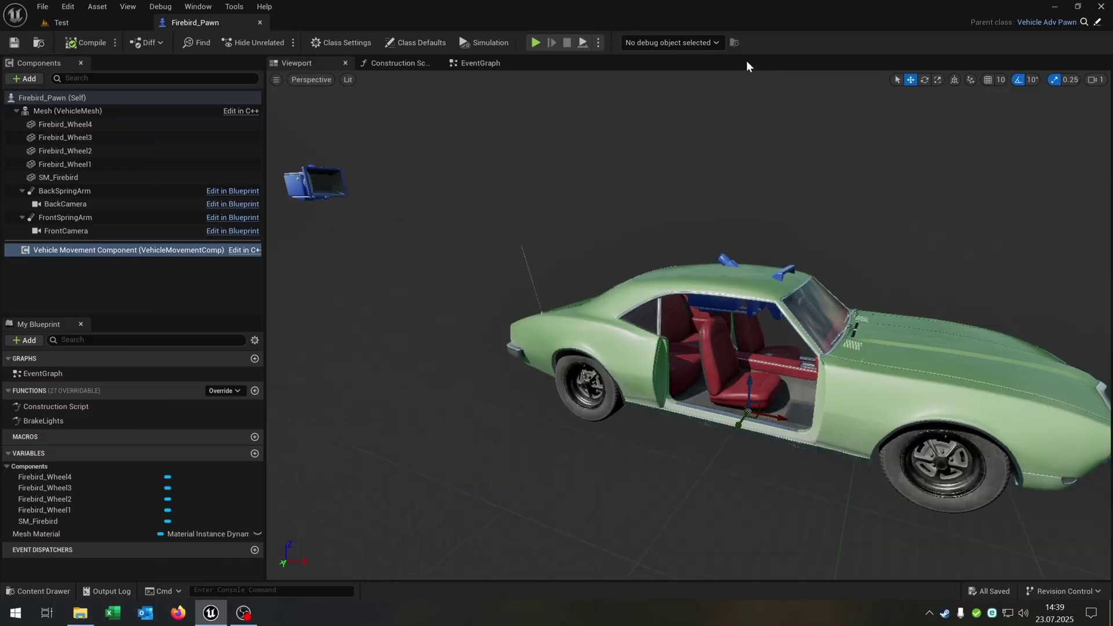
click(99, 23)
click(1076, 42)
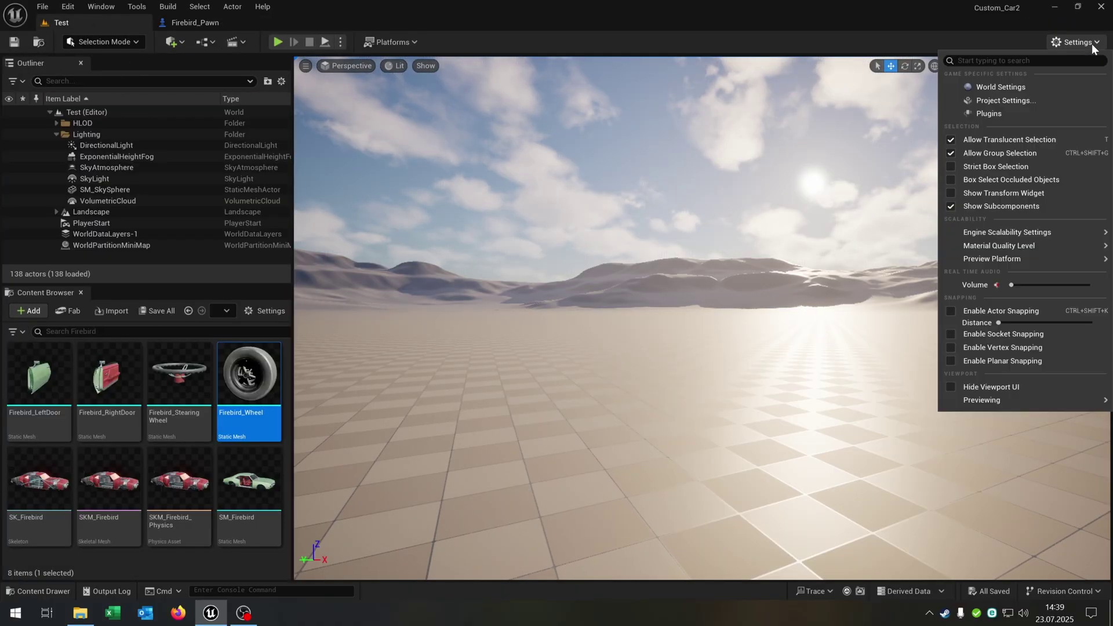
click(1011, 102)
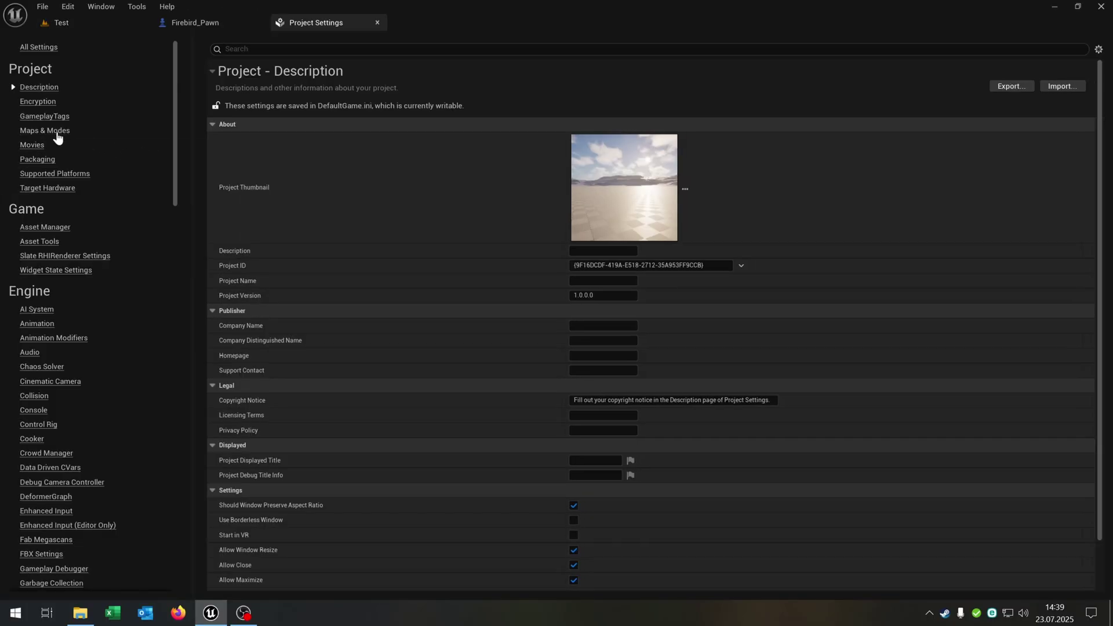
click(56, 131)
click(602, 169)
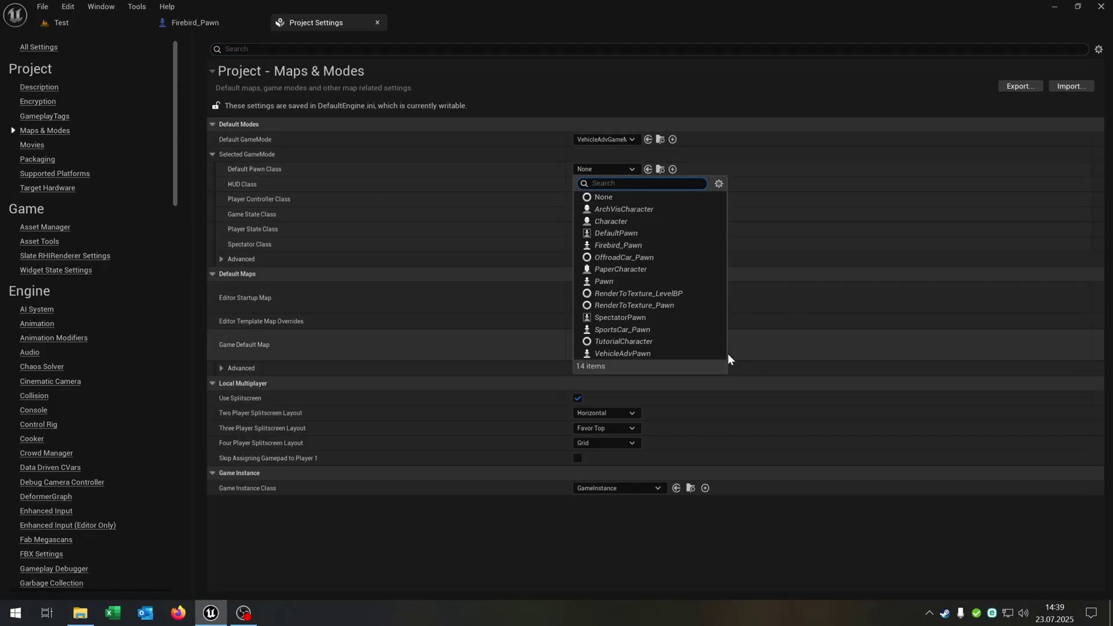
click(660, 245)
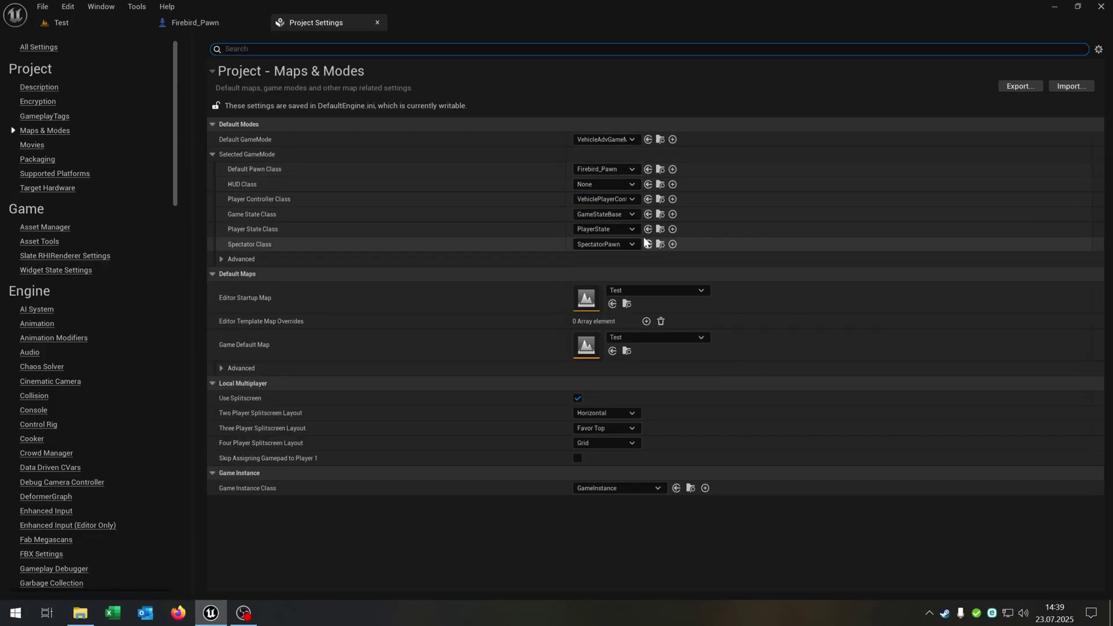
- Play the Test level and drive the Firebird forward with W, then brake and reverse with S
click(377, 23)
click(128, 22)
click(277, 43)
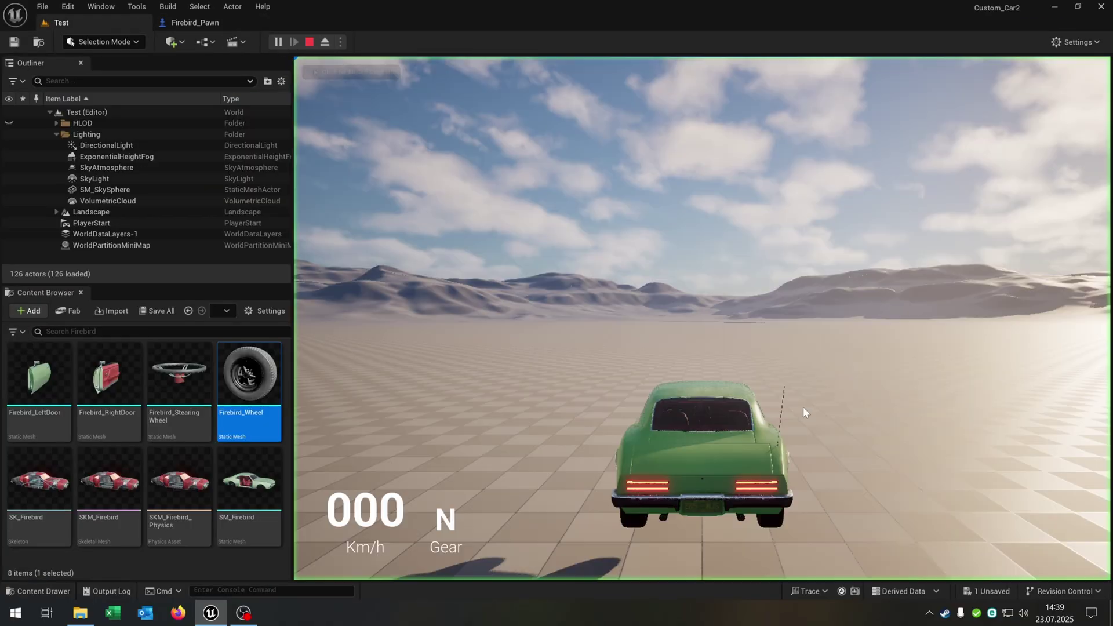
click(802, 402)
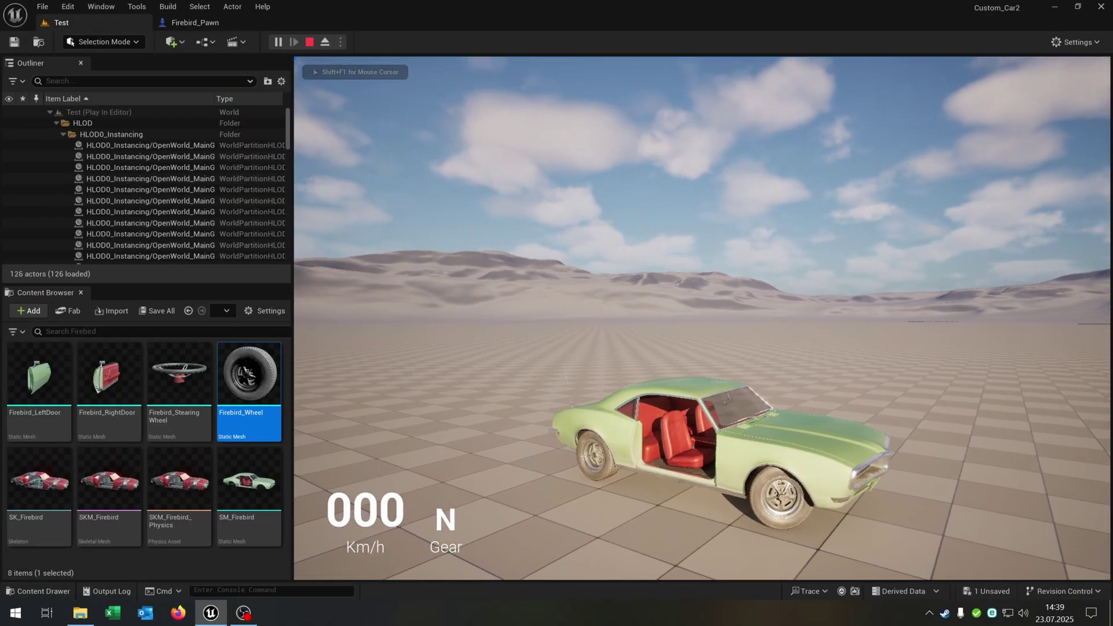
key(w)
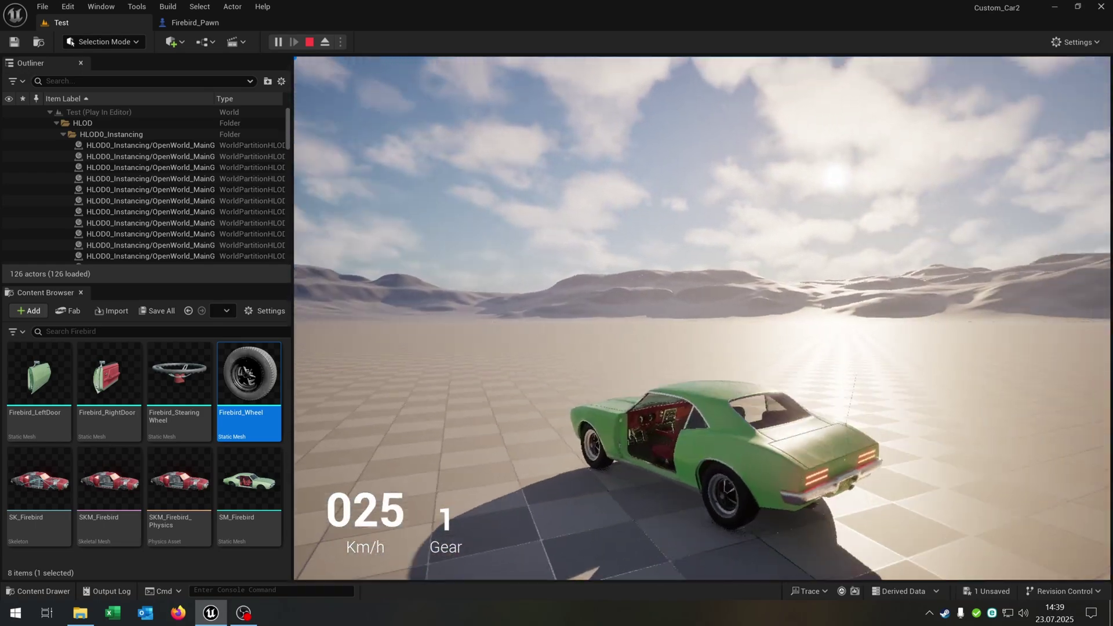
key(s)
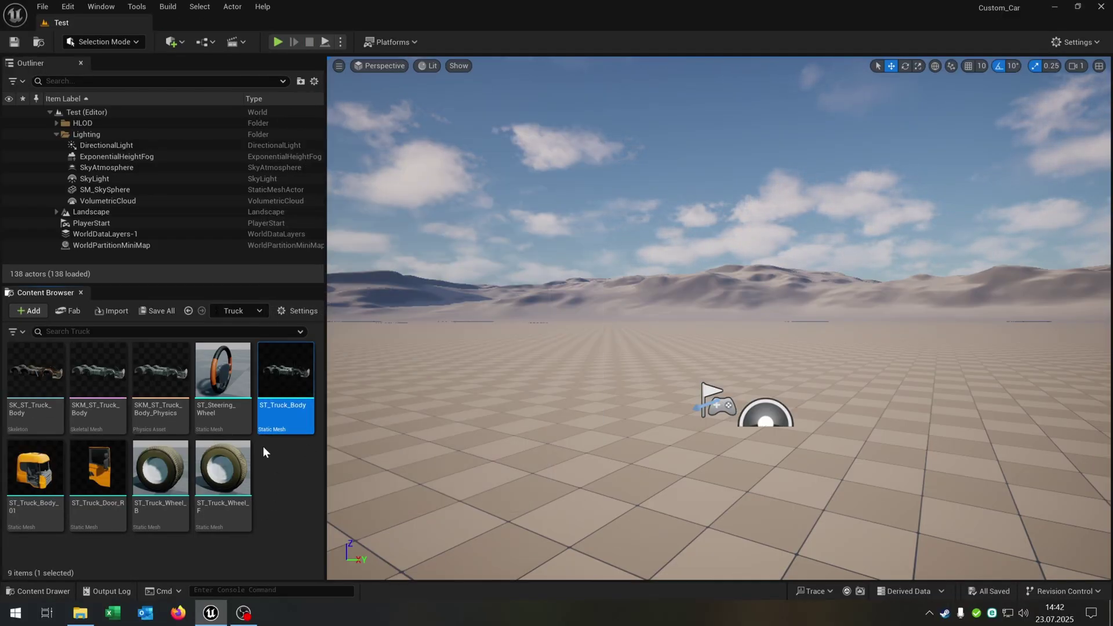
- Inspect the SKM_ST_Truck_Body skeletal mesh and its SKM_ST_Truck_Body_Physics asset
click(295, 482)
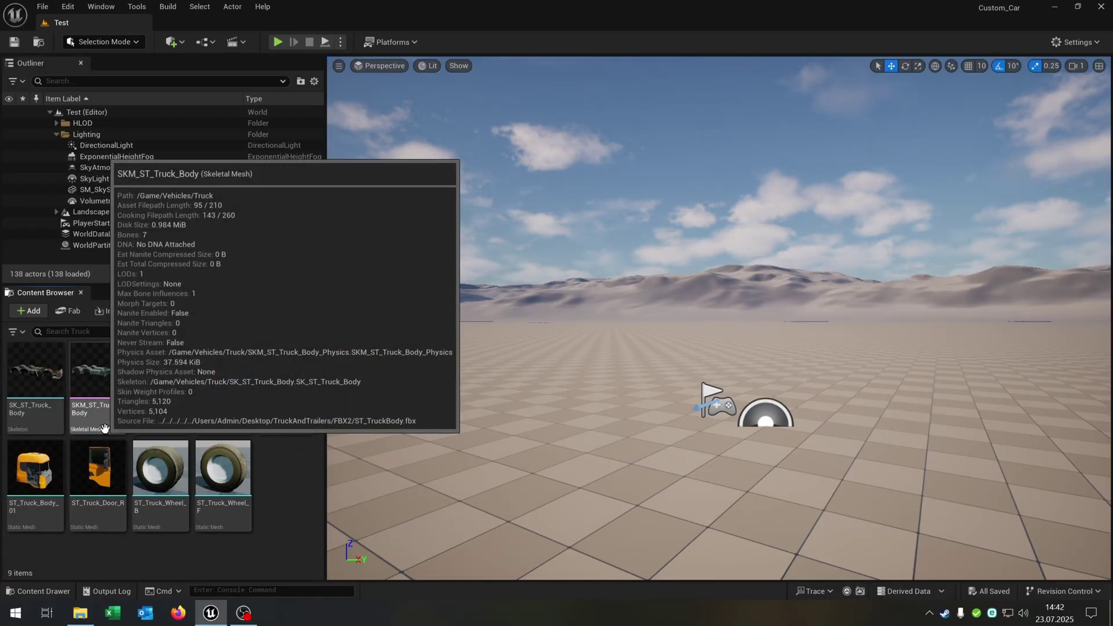
click(99, 423)
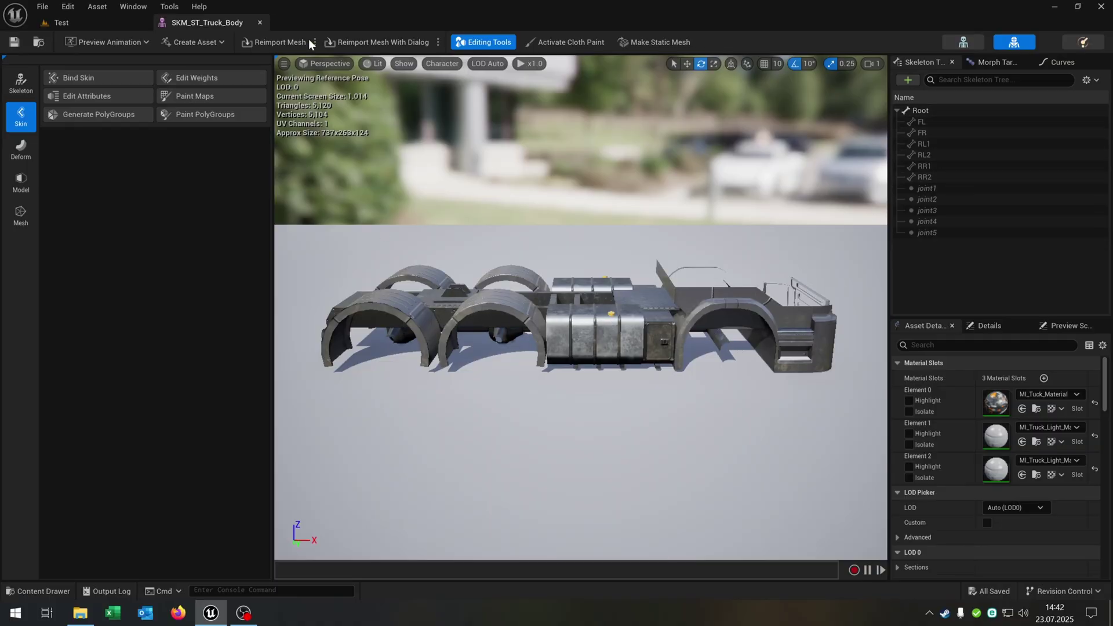
click(260, 22)
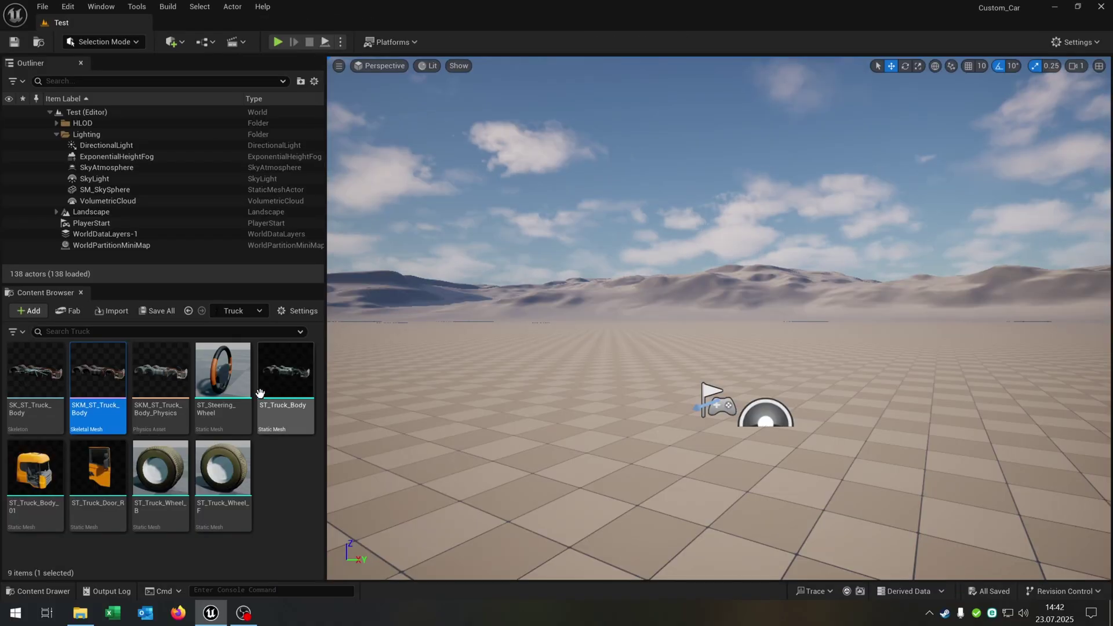
click(170, 410)
- Navigate the Content Browser to VehicleTemplate > Blueprints > Truck
click(189, 311)
click(189, 311)
double_click(285, 373)
double_click(42, 377)
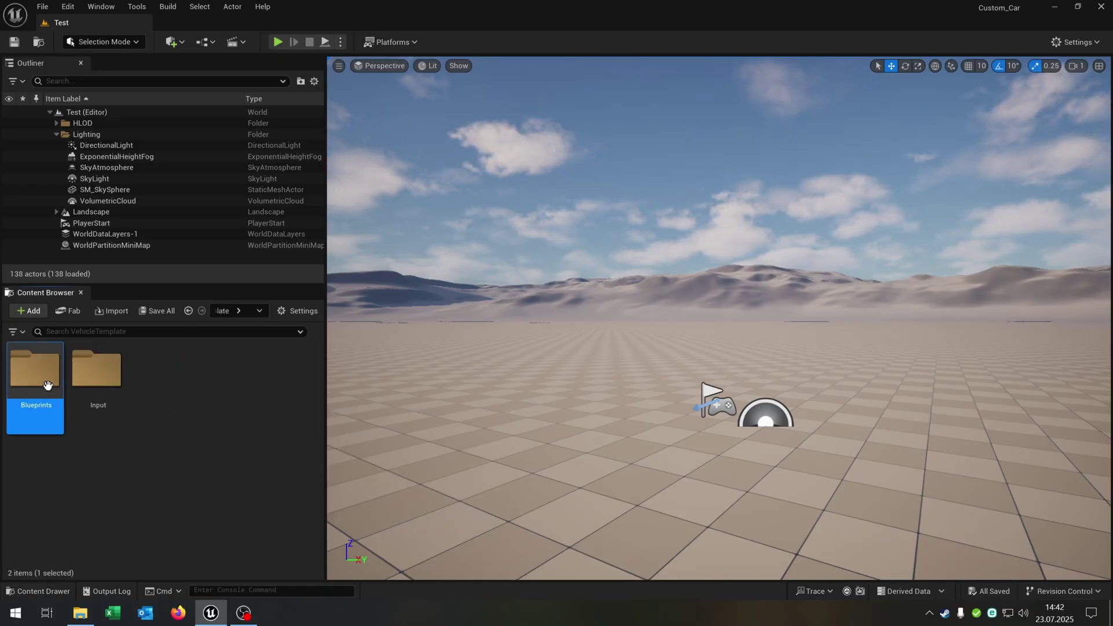
double_click(222, 374)
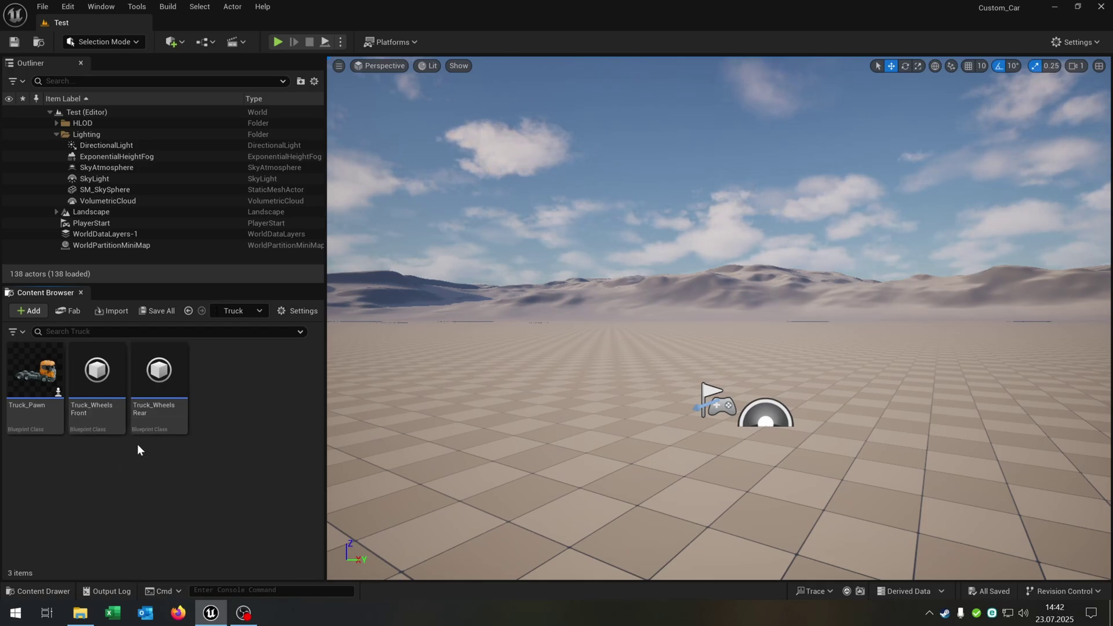
- Open Truck_Pawn and step through its rear wheel and cab body components
click(32, 380)
double_click(32, 380)
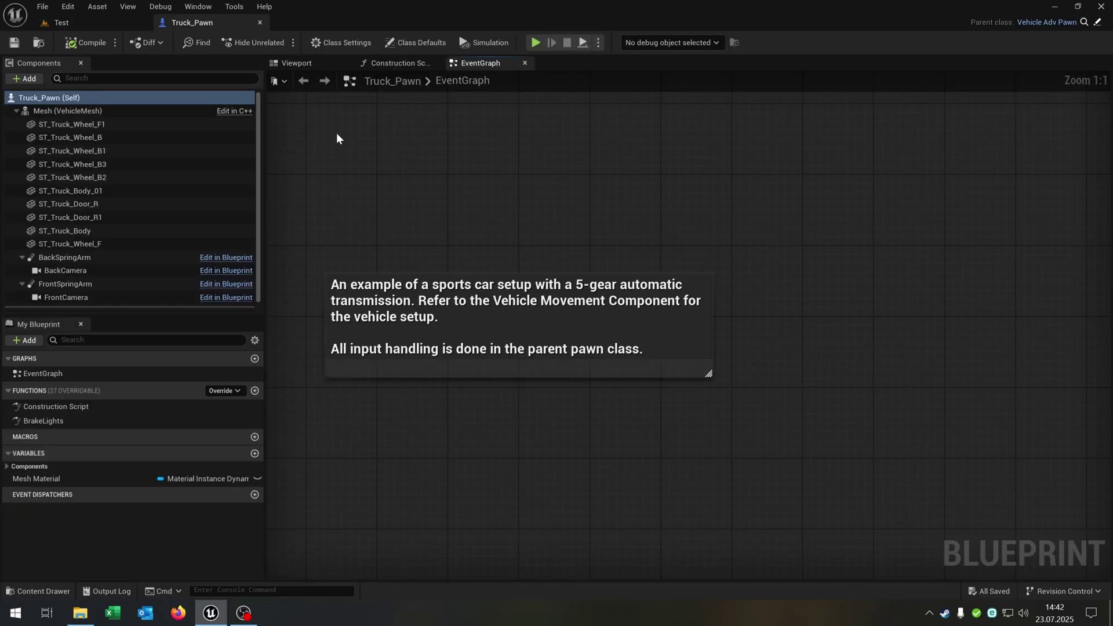
click(318, 64)
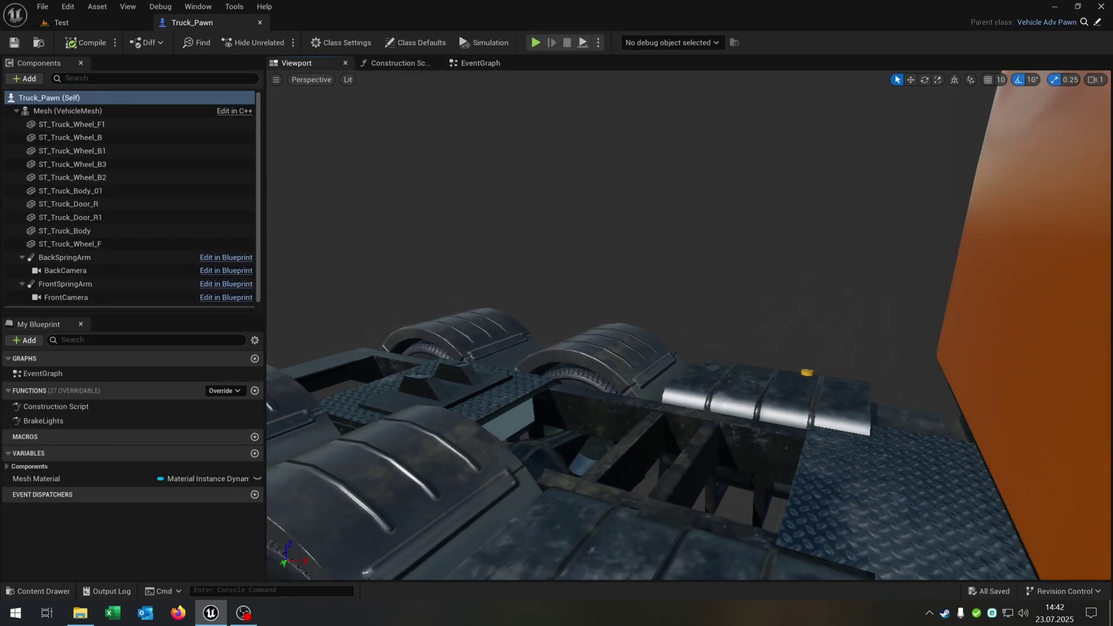
key(Down)
key(Down)
key(Down)
key(Down)
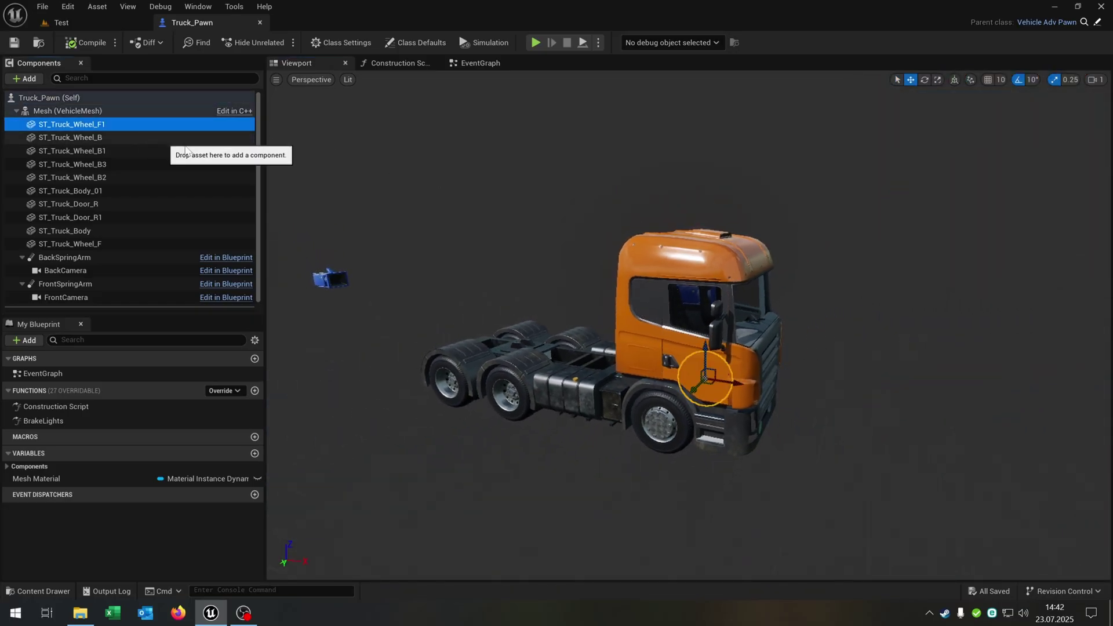
key(Down)
key(Down)
key(Down)
key(Up)
key(Down)
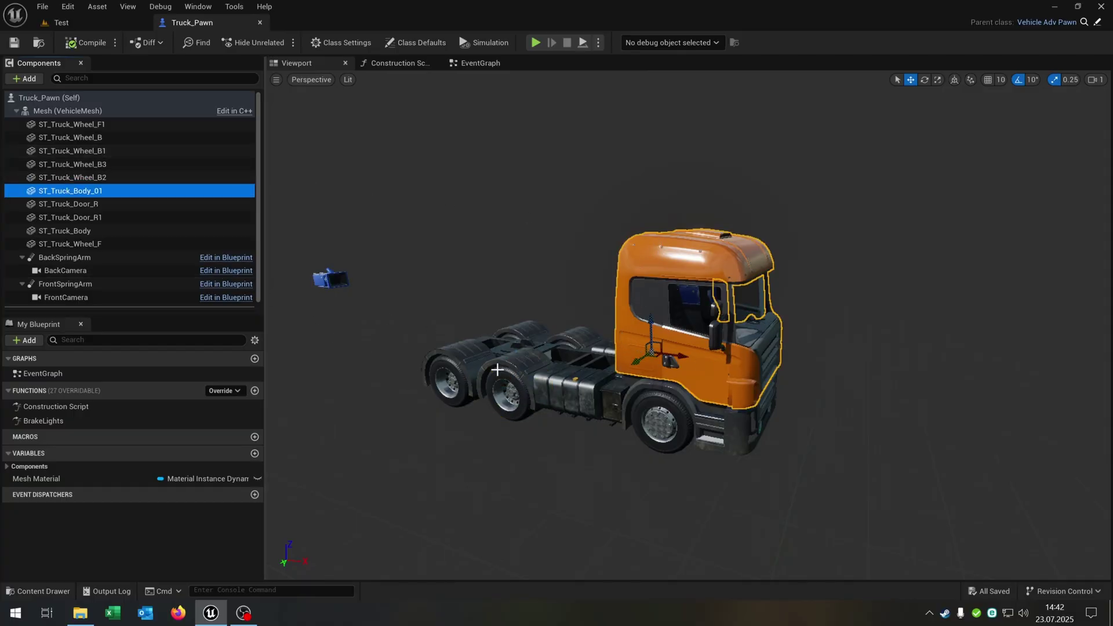
click(579, 392)
click(711, 280)
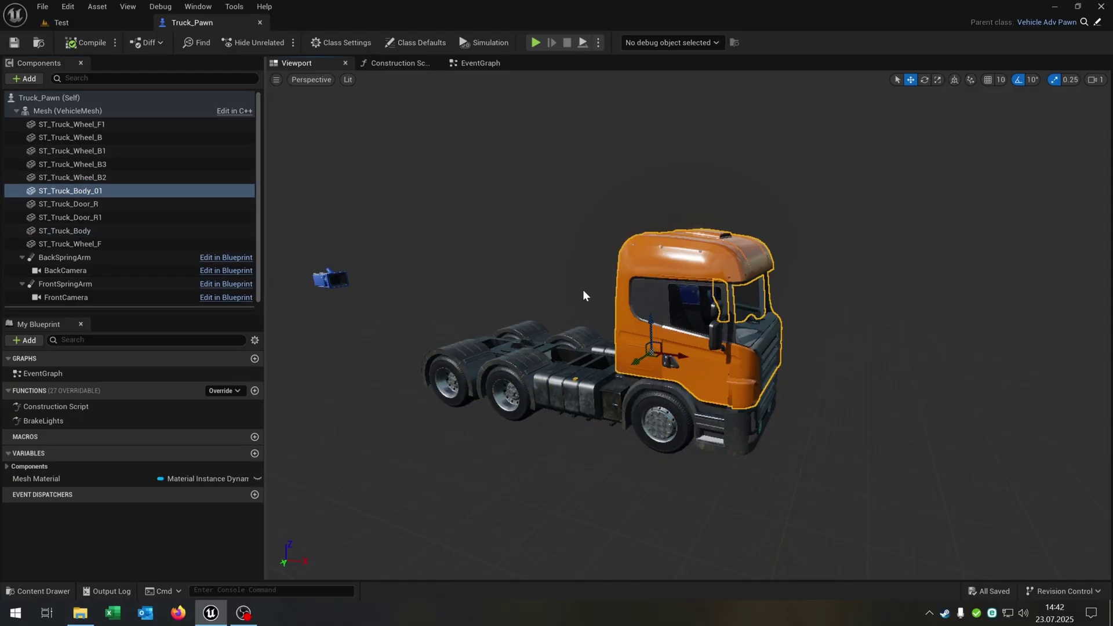
- Reopen Details and review the Vehicle Movement Component's wheel setups FL, FR, RL1, RR1, RL2, RR2
click(198, 6)
click(232, 46)
scroll(136, 236, down, 1)
click(93, 306)
scroll(811, 340, down, 3)
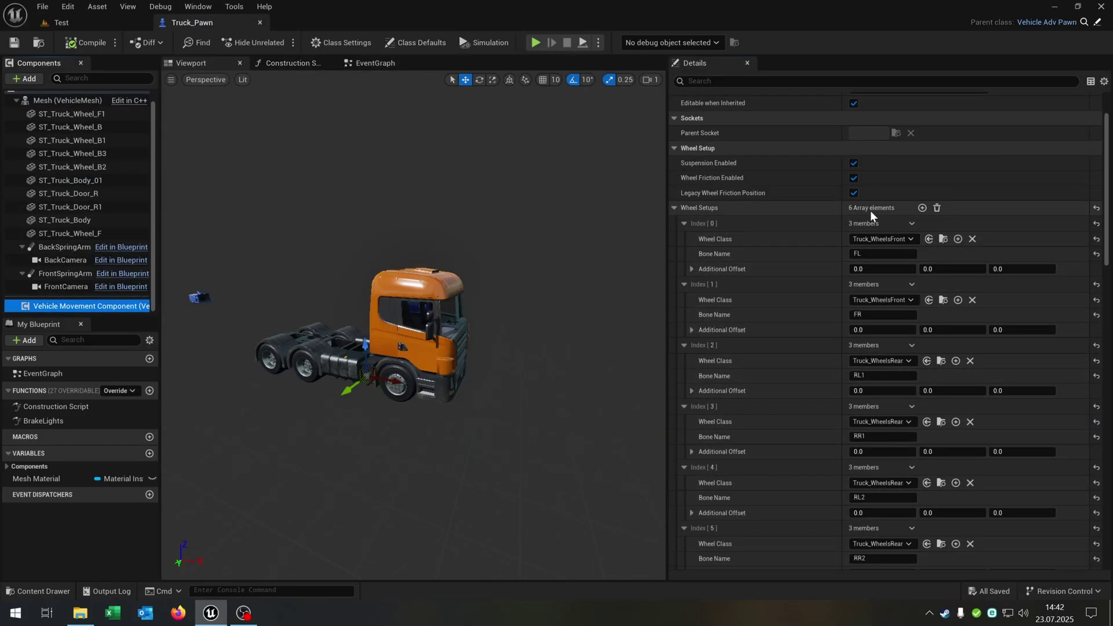
scroll(806, 358, down, 3)
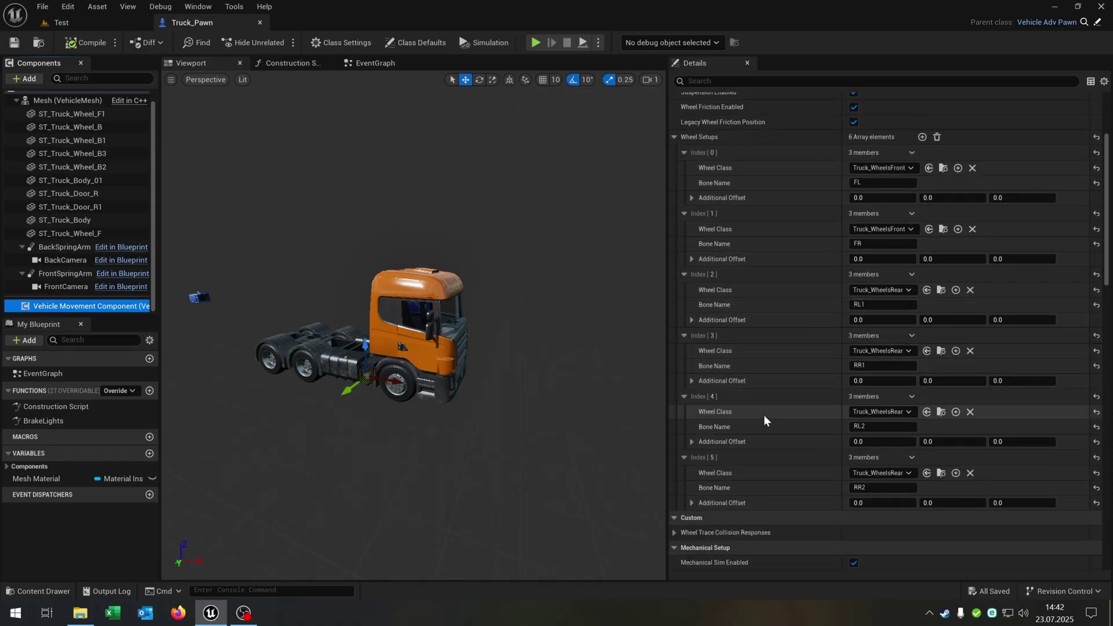
- Close Truck_Pawn and confirm the Maps & Modes Default Pawn Class is Truck_Pawn
click(260, 23)
click(1061, 42)
click(1014, 102)
click(52, 134)
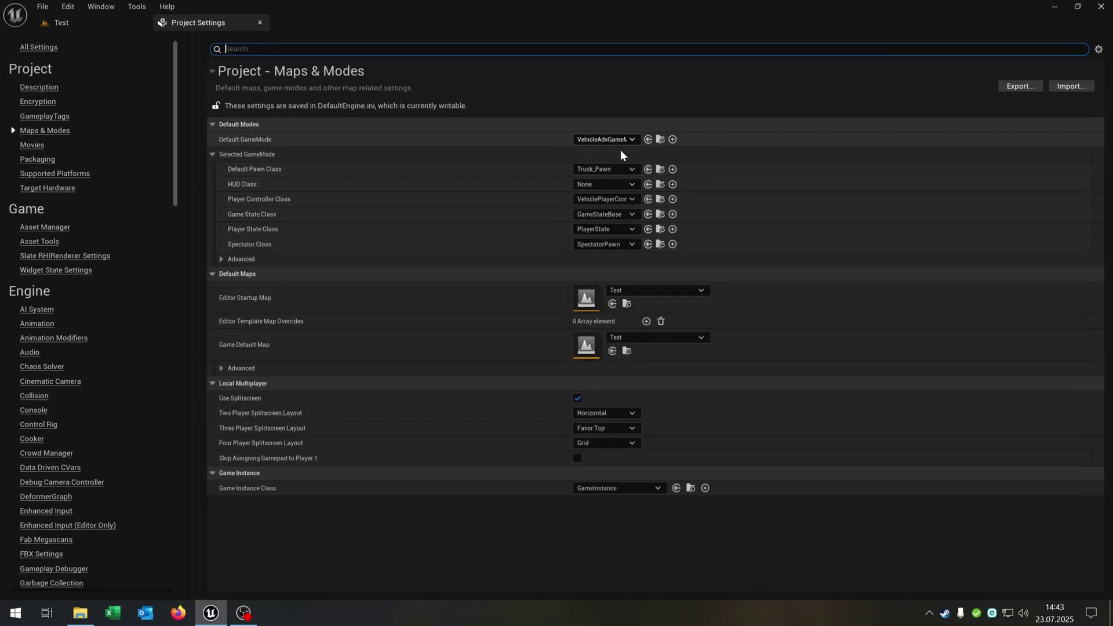
click(259, 23)
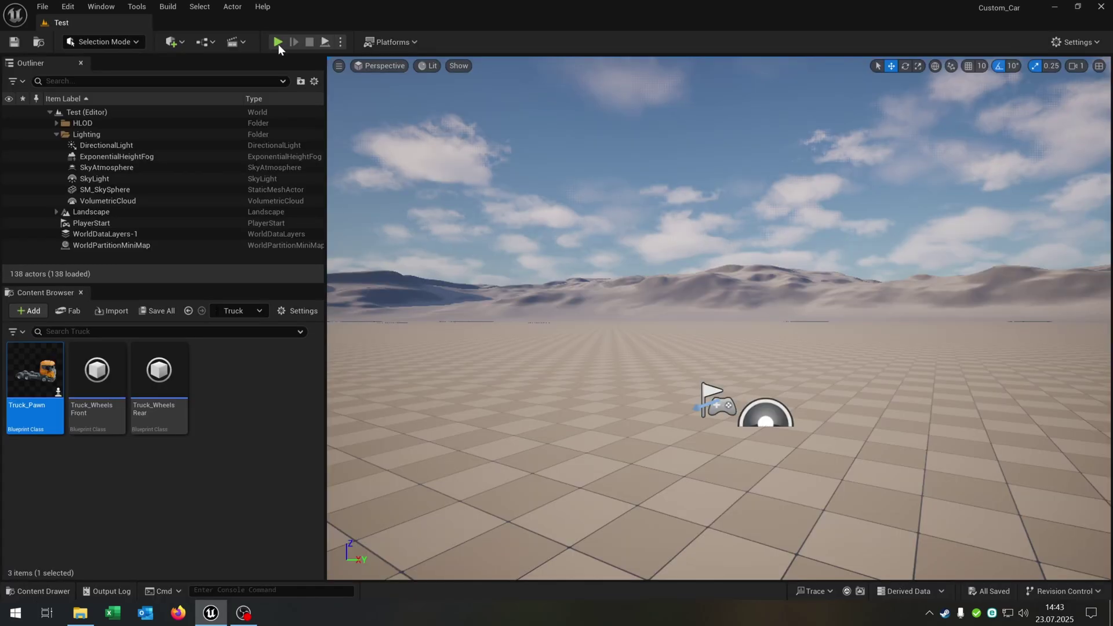
- Play the level and drive the truck forward with W, then reverse with S
key(alt+p)
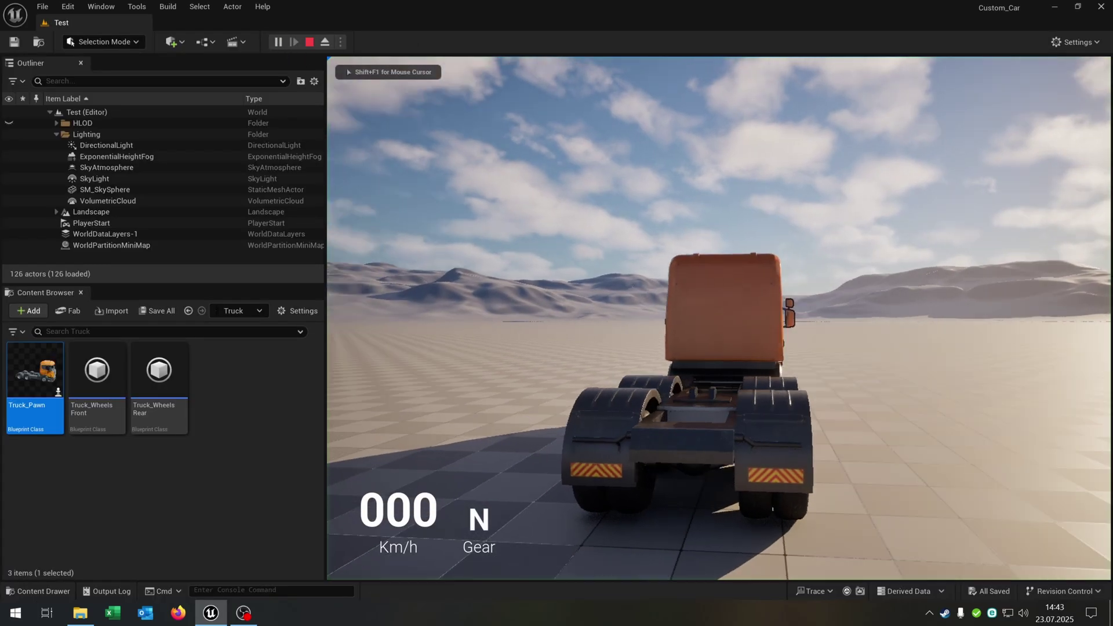
key(w)
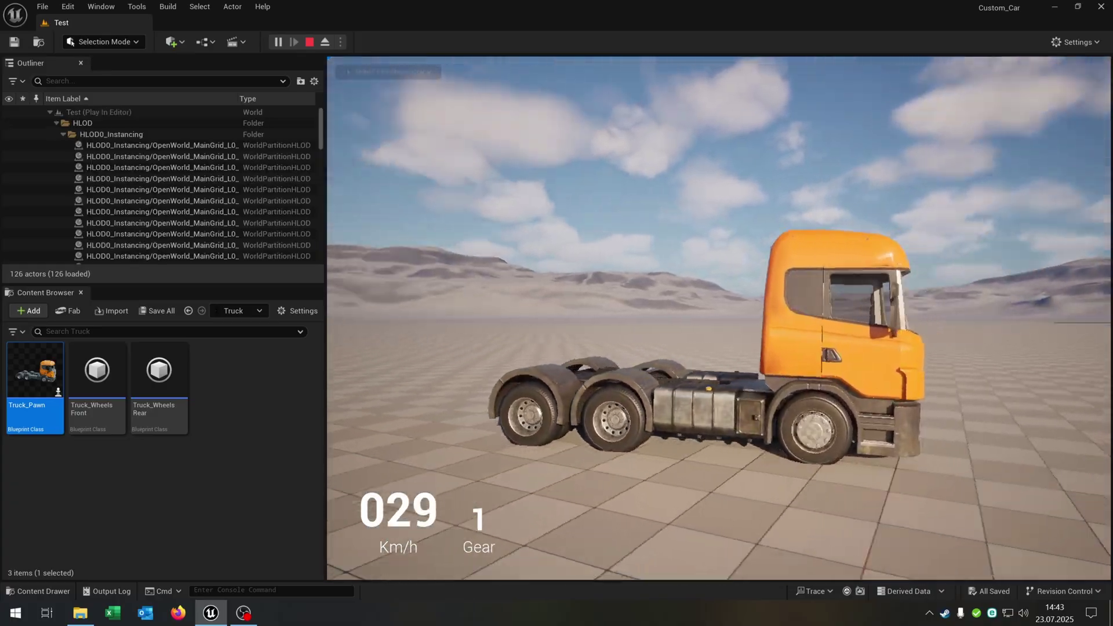
key(s)
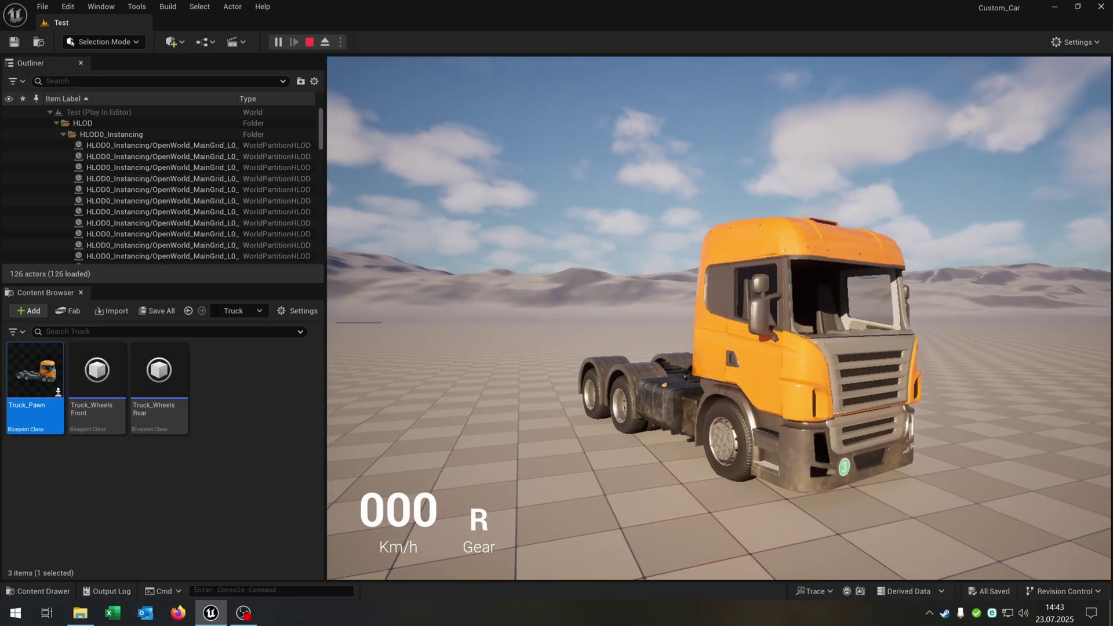